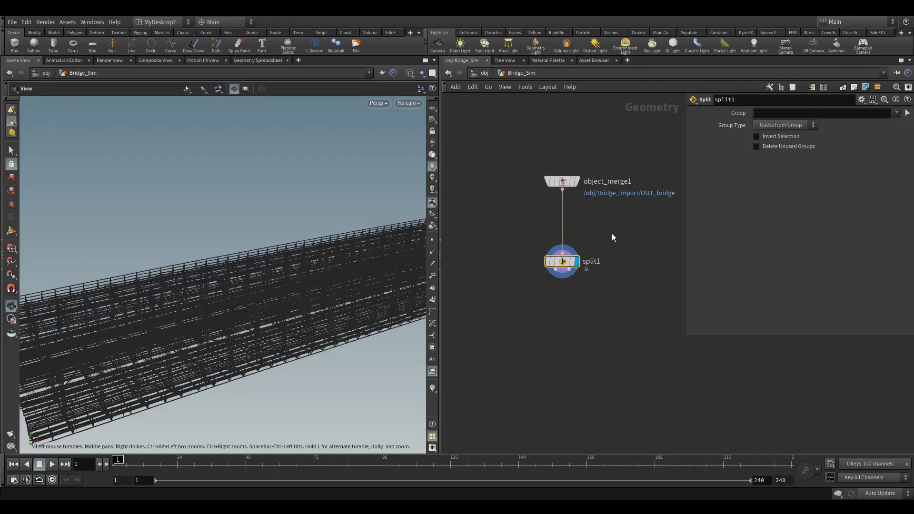
- Examine the bridge's road decks, trusses and railway tracks from its near end
drag(322, 284, 296, 260)
click(411, 74)
click(437, 171)
mouse_move(381, 228)
mouse_down()
mouse_move(330, 281)
mouse_move(244, 313)
mouse_move(283, 275)
mouse_move(236, 297)
mouse_move(249, 327)
mouse_move(253, 312)
mouse_up()
scroll(225, 324, down, 4)
middle_drag(321, 260, 249, 260)
scroll(248, 260, up, 6)
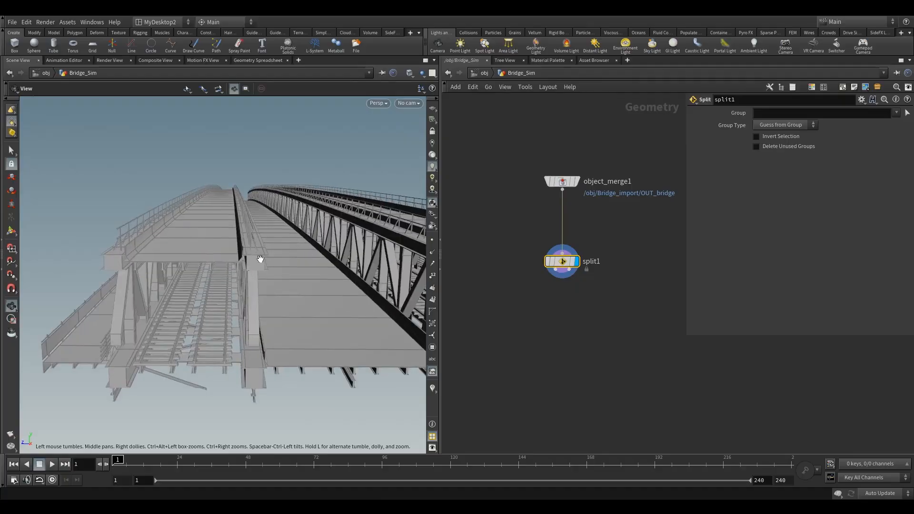
drag(370, 287, 361, 223)
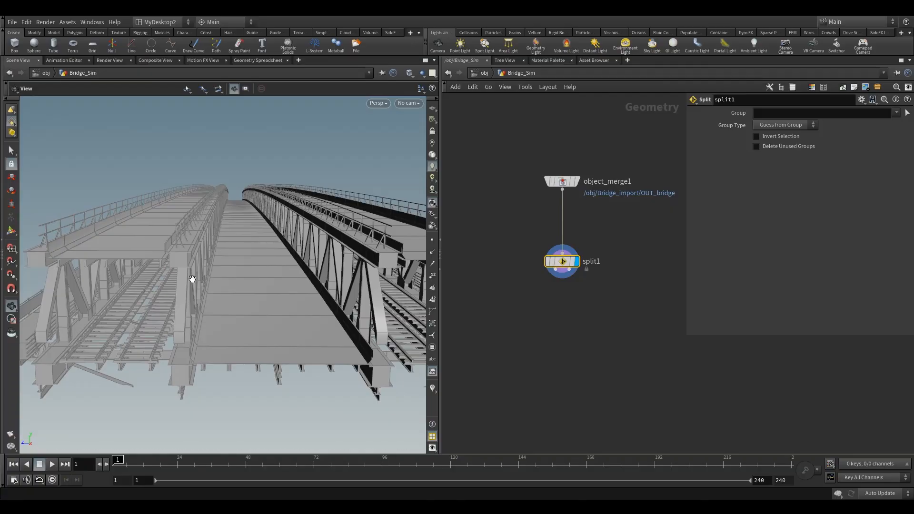
drag(235, 313, 200, 313)
- Inspect the bridge's pieces grouped by shop_materialpath, and test-select a single road face with group selection off
click(11, 151)
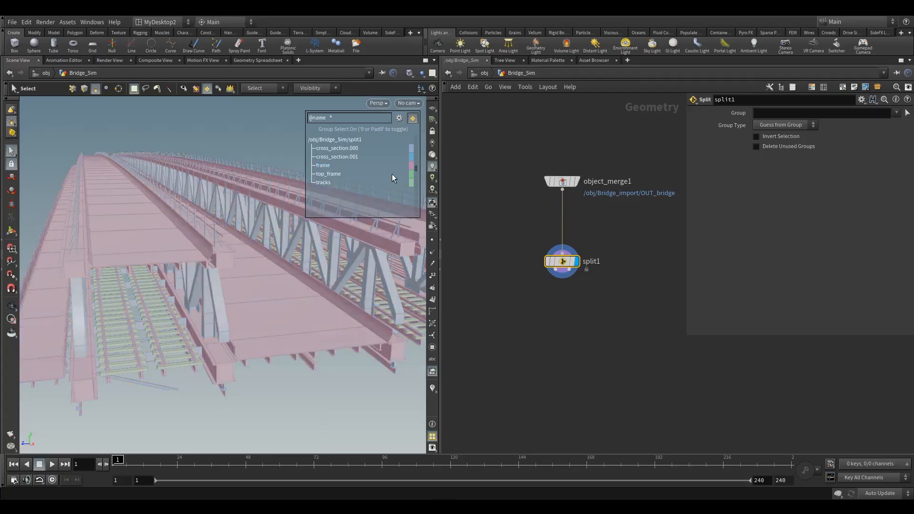
click(397, 118)
mouse_move(425, 289)
click(508, 319)
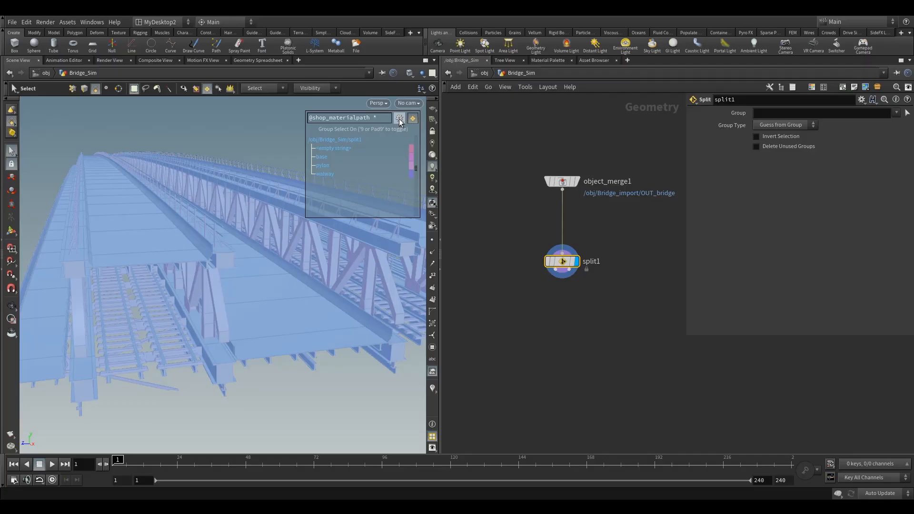
drag(510, 241, 584, 294)
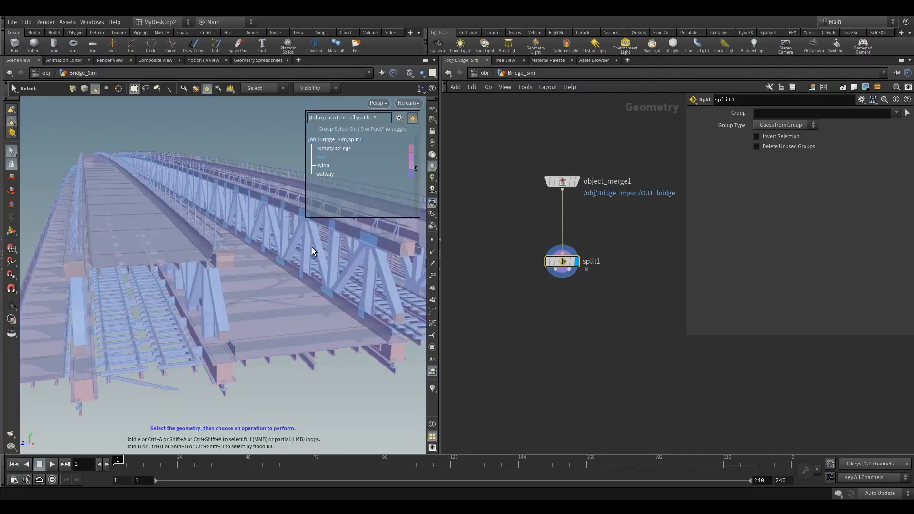
key(9)
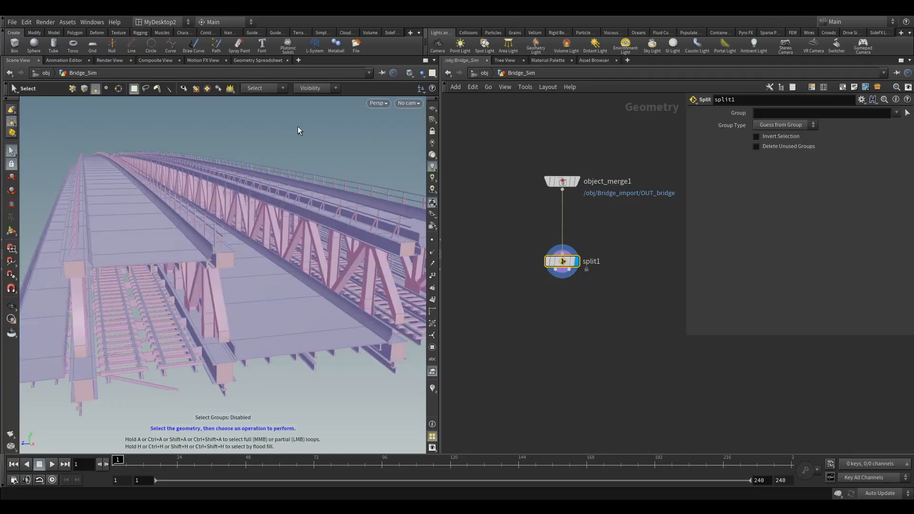
click(297, 312)
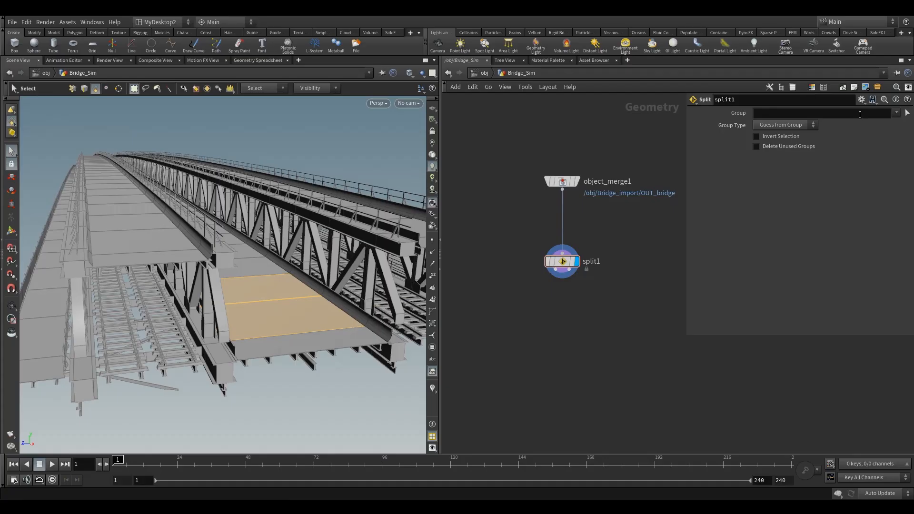
- Fill the split node's group by viewport selection using 3D connectivity, picking the three long road surface strips
click(907, 113)
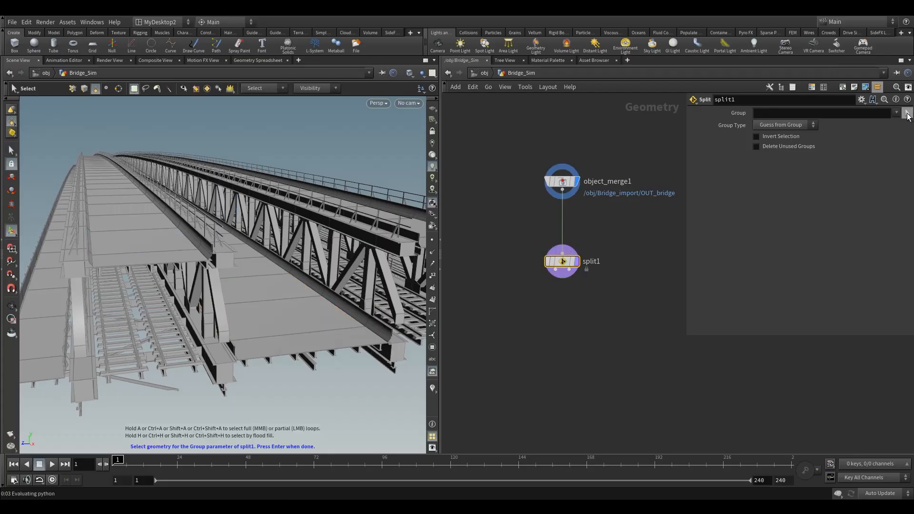
key(9)
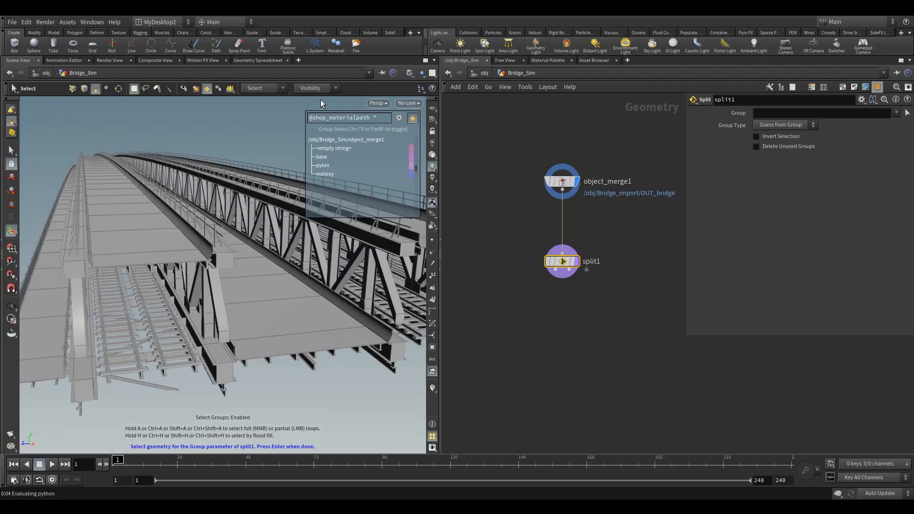
click(399, 119)
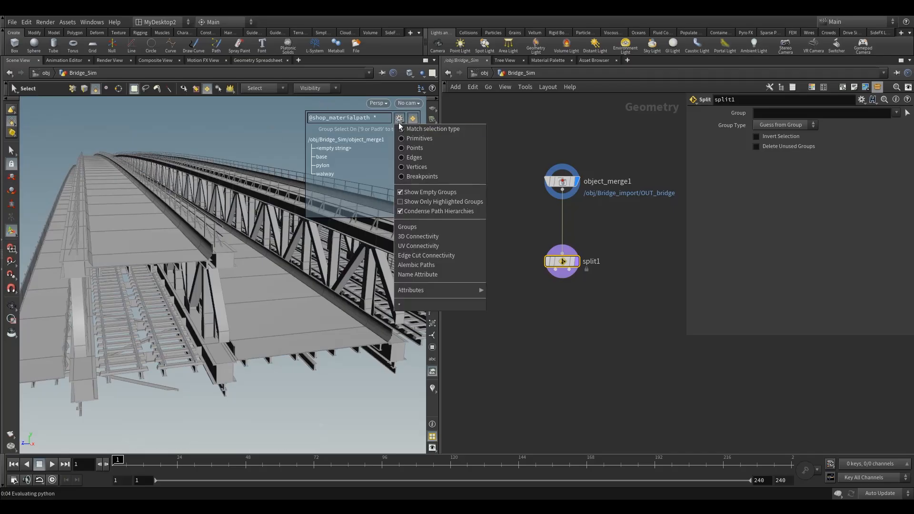
click(416, 233)
click(150, 234)
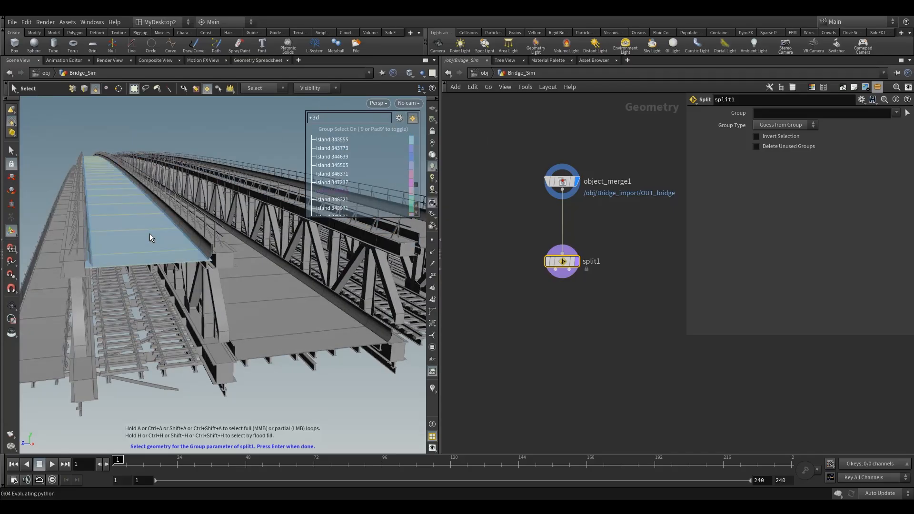
shift+click(281, 307)
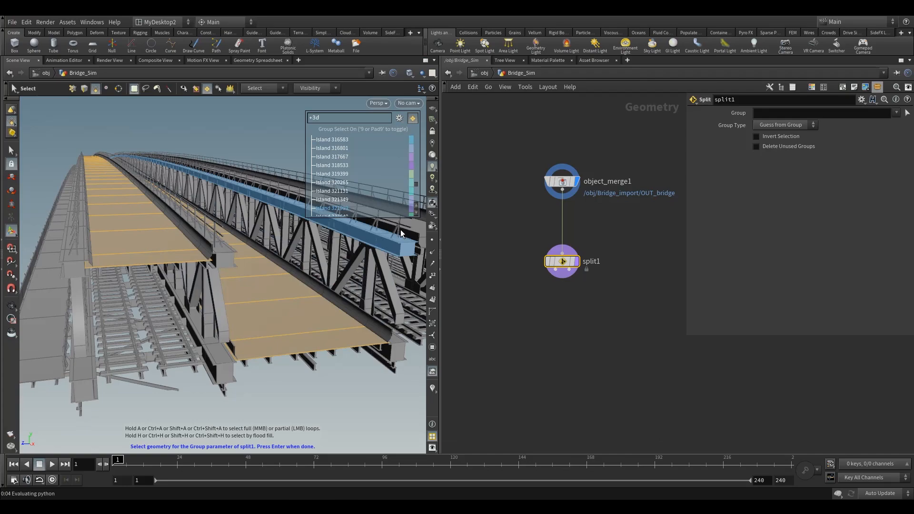
shift+click(418, 228)
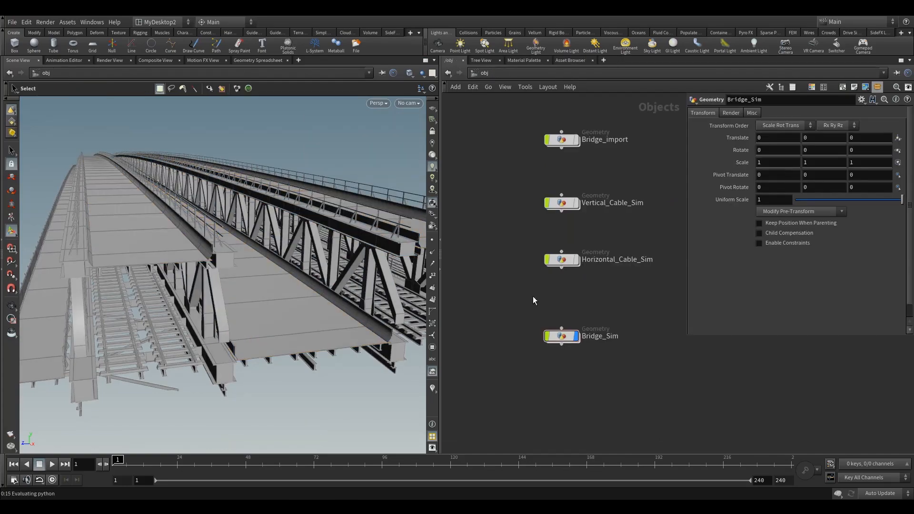
- Re-enter the Bridge_Sim network, display the split node's output and disable group selection
double_click(569, 338)
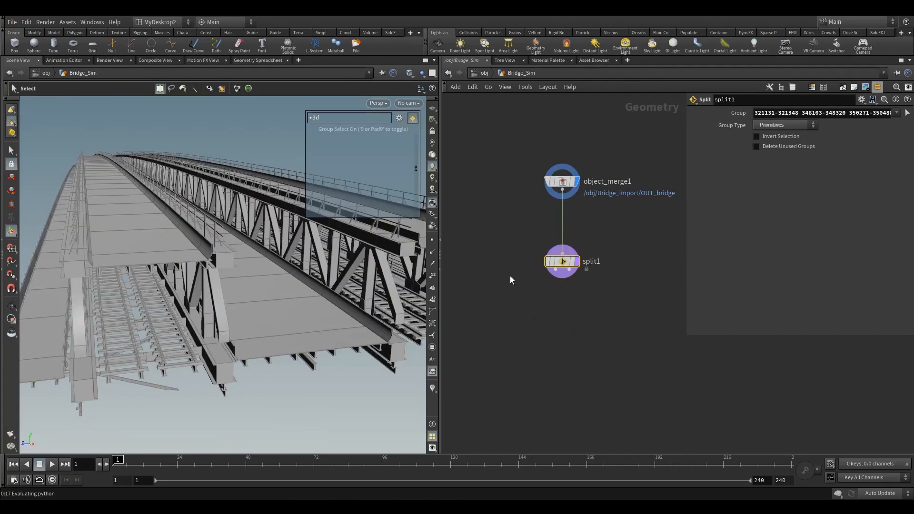
drag(562, 261, 562, 281)
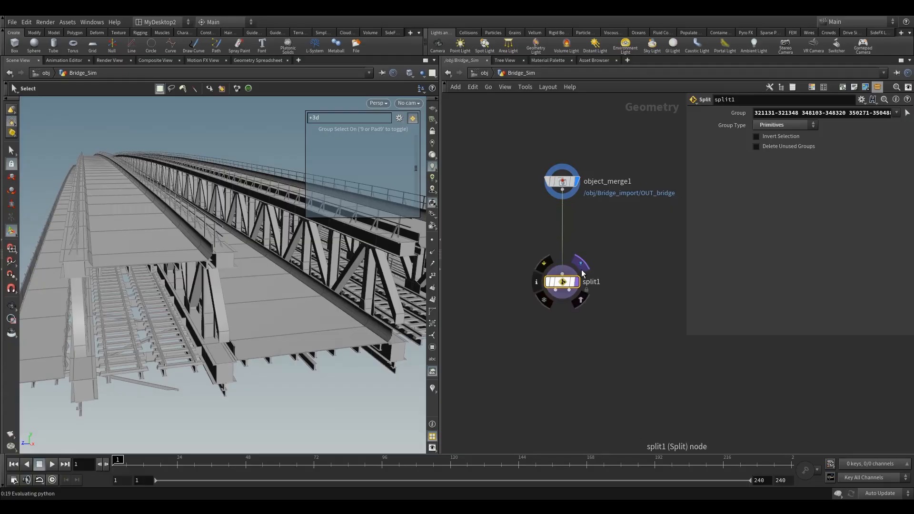
click(585, 267)
key(9)
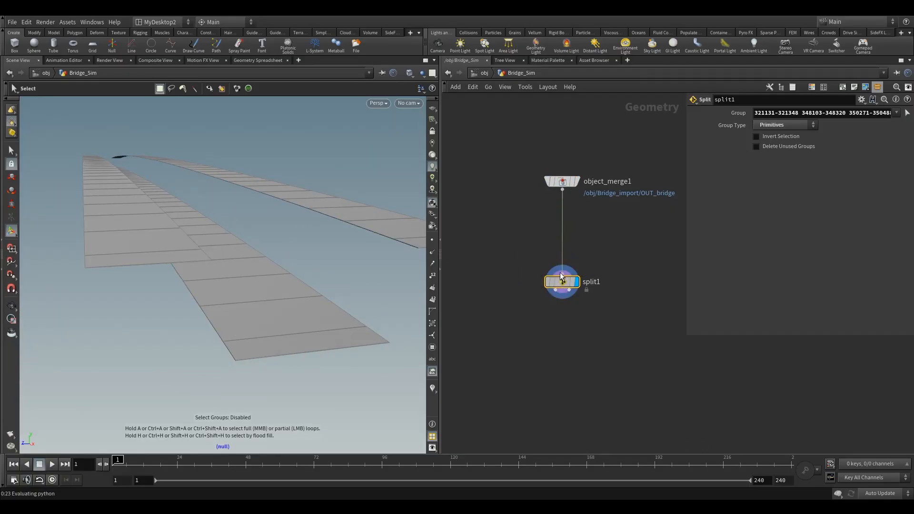
- Add a Null node on the split node's first output and name it OUT_road
drag(562, 281, 562, 252)
key(Tab)
text(nu)
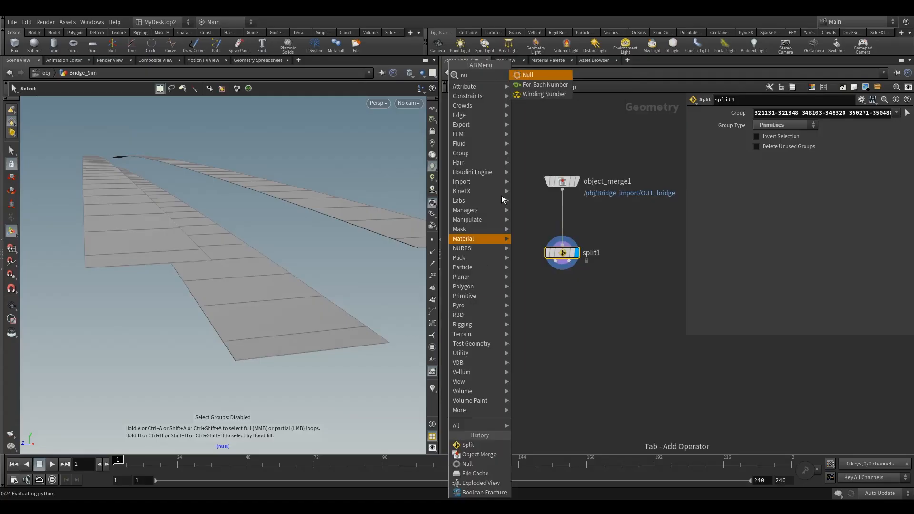
click(531, 74)
click(481, 318)
drag(555, 261, 451, 332)
click(508, 319)
text(O)
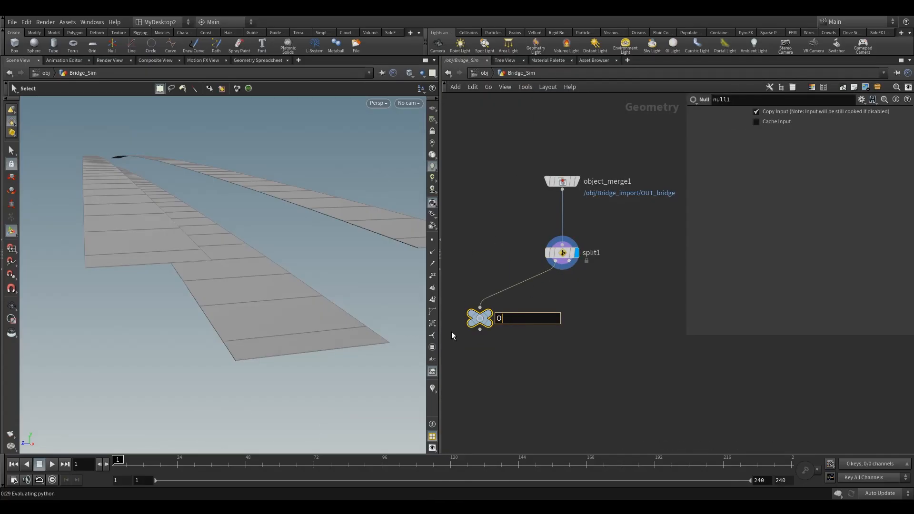
text(UT_road)
key(Return)
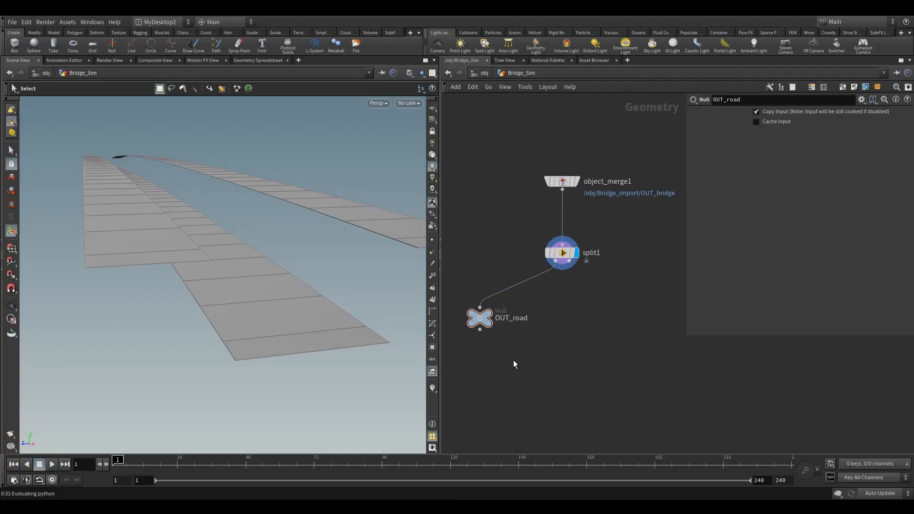
- Display the OUT_road node and frame all of the road strips in the viewport
click(502, 303)
drag(480, 268, 491, 347)
middle_drag(505, 337, 526, 295)
scroll(547, 292, down, 1)
drag(481, 240, 529, 317)
drag(509, 281, 490, 284)
middle_drag(492, 223, 584, 167)
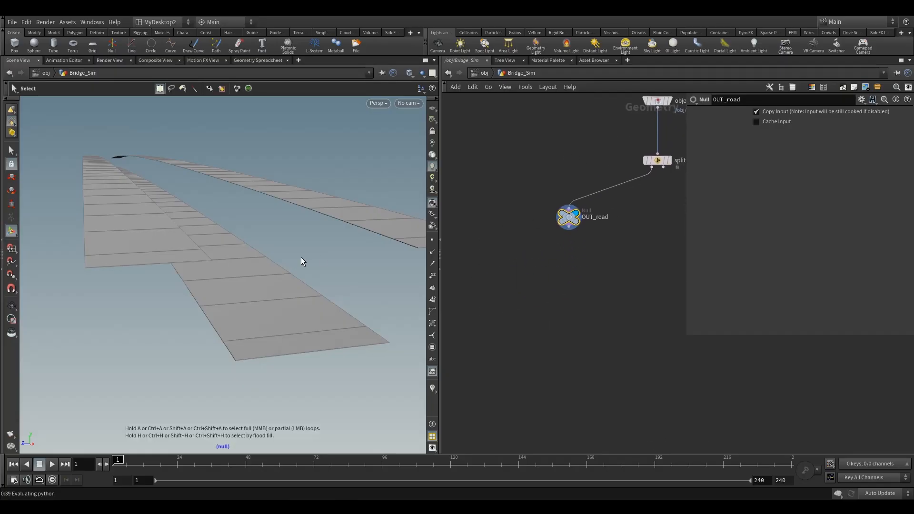
middle_drag(536, 283, 535, 236)
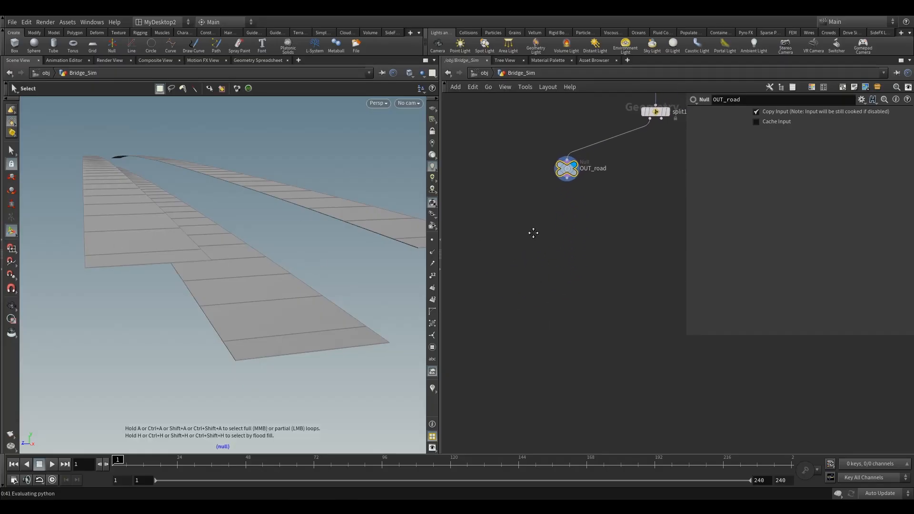
key(Escape)
drag(272, 190, 305, 217)
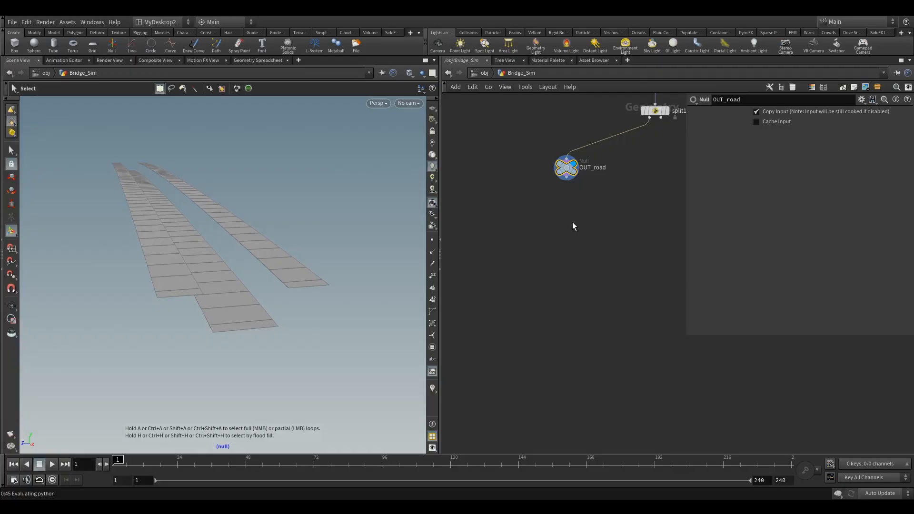
- Add a Scatter node fed by OUT_road and display its points
middle_drag(542, 269, 529, 309)
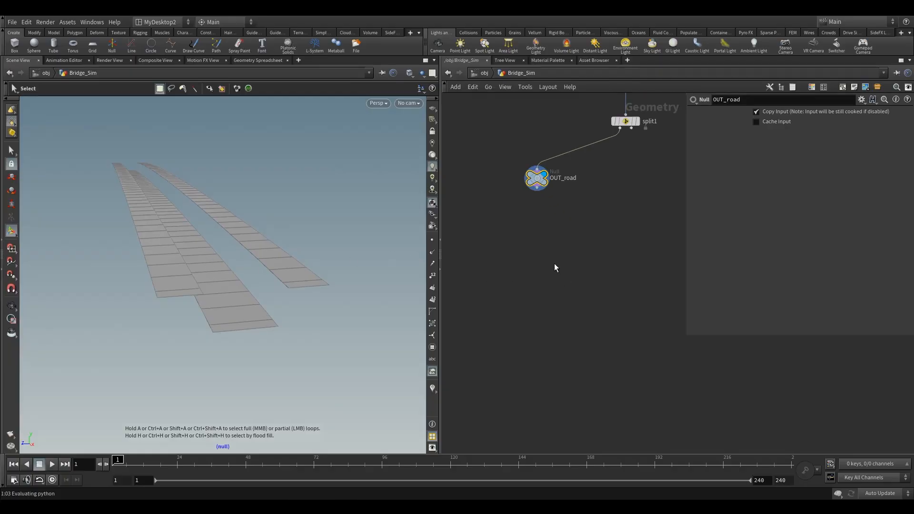
key(Tab)
text(sc)
click(653, 75)
click(580, 254)
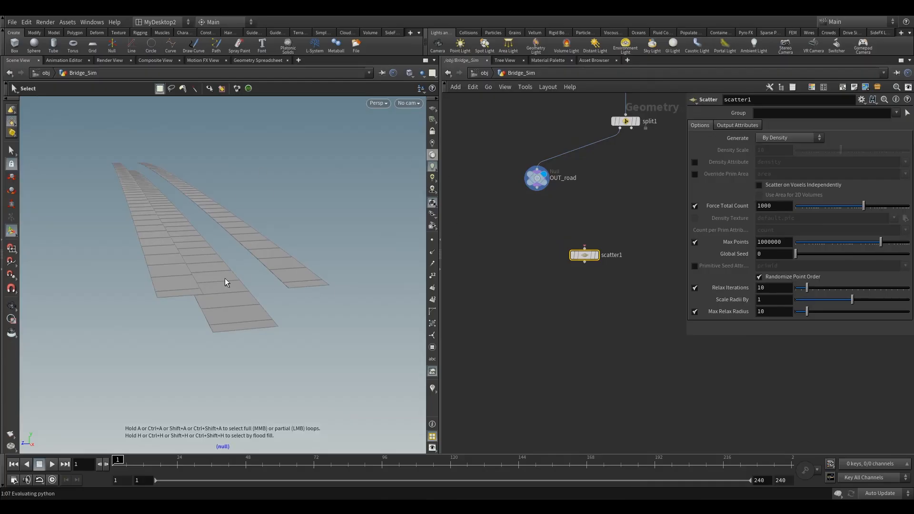
drag(562, 214, 598, 269)
click(601, 240)
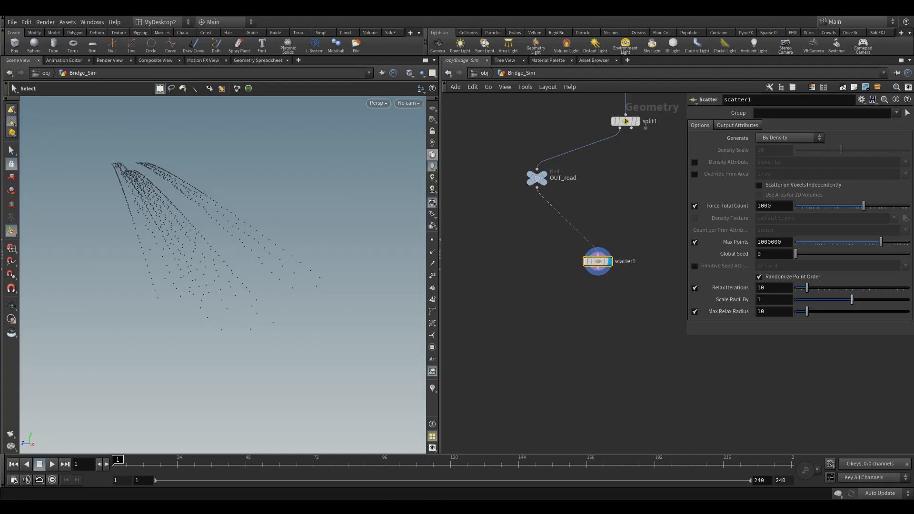
- Set the Scatter node's Force Total Count to 10
drag(635, 217, 545, 299)
drag(776, 206, 593, 232)
text(10)
key(Return)
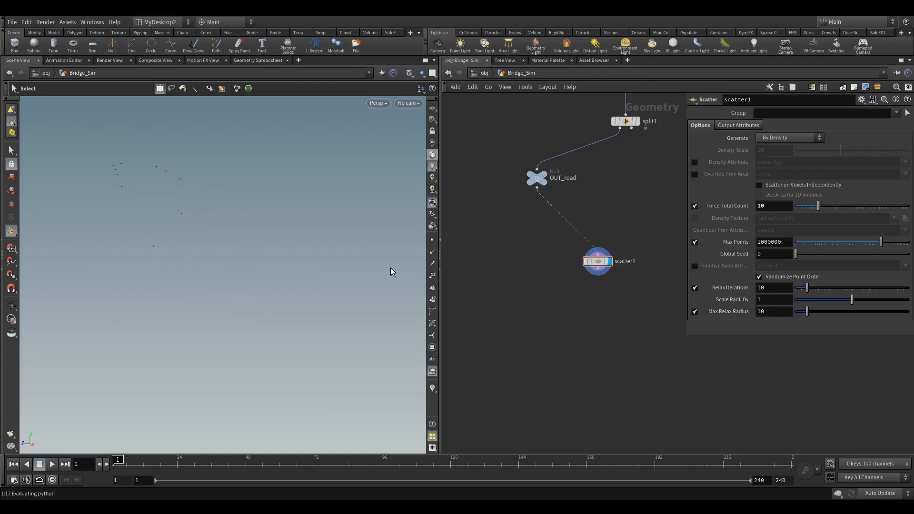
- Turn on OUT_road's template display to show the road strips as wireframe behind the scattered points
middle_drag(614, 185, 565, 240)
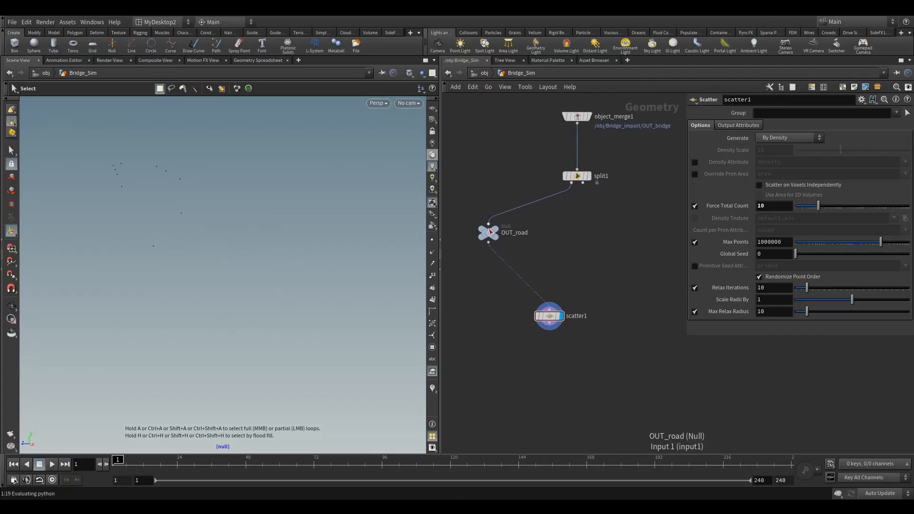
click(504, 248)
key(Escape)
drag(242, 253, 257, 287)
middle_drag(513, 322, 577, 263)
click(613, 258)
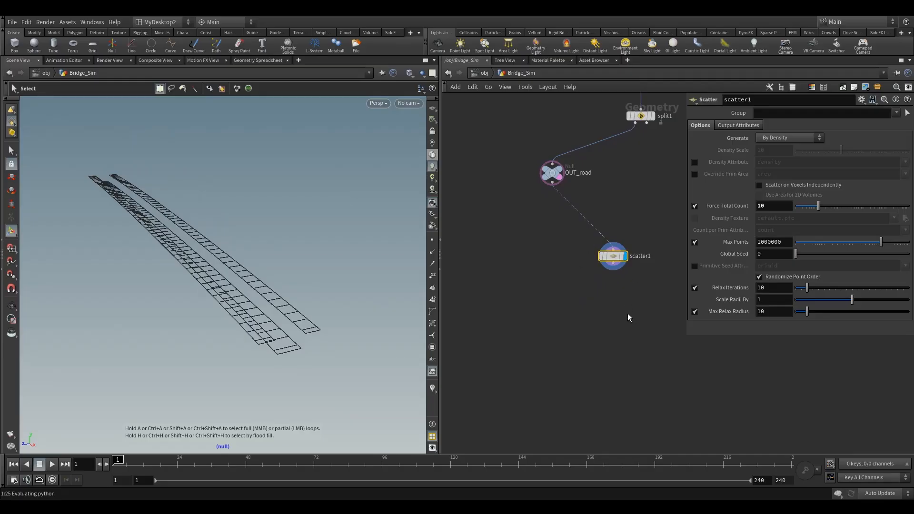
- Add a Copy to Points node and connect the Scatter node to its target points input
middle_drag(628, 314, 627, 258)
key(Tab)
text(cop)
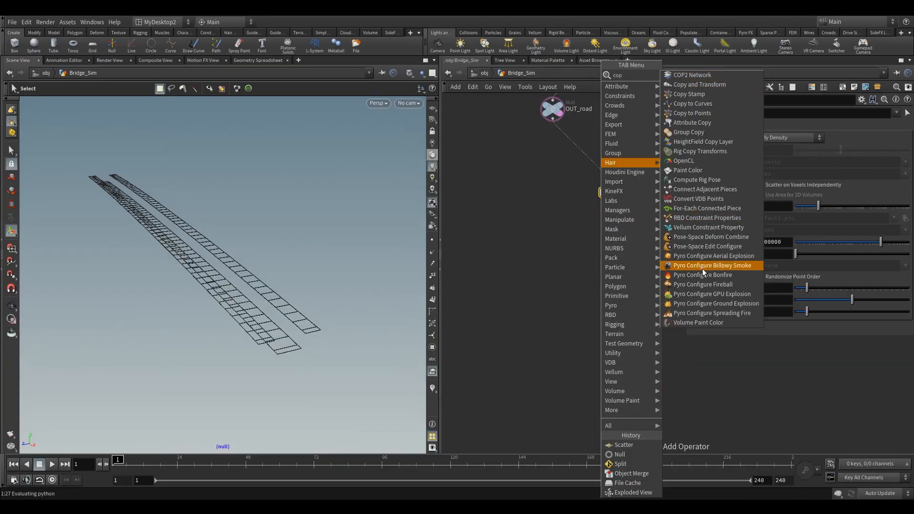
click(713, 111)
click(552, 247)
drag(559, 240, 614, 200)
- Add a Grid node as the Copy to Points geometry input and display the copied grids
key(Tab)
text(gri)
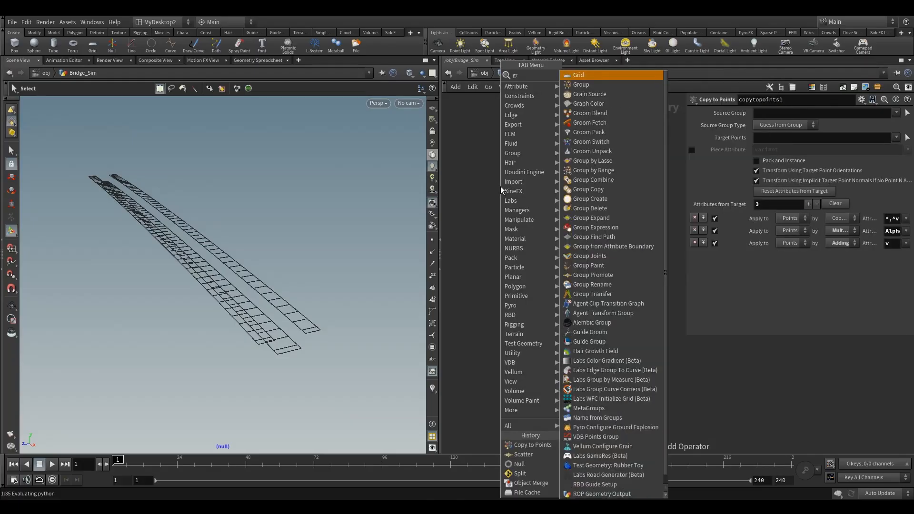
click(595, 76)
click(493, 170)
drag(492, 177, 553, 264)
click(569, 233)
key(Escape)
mouse_move(232, 238)
mouse_down()
mouse_move(198, 227)
mouse_move(241, 249)
mouse_move(218, 232)
mouse_move(181, 230)
mouse_move(214, 256)
mouse_move(239, 259)
mouse_move(245, 251)
mouse_move(221, 235)
mouse_move(238, 237)
mouse_up()
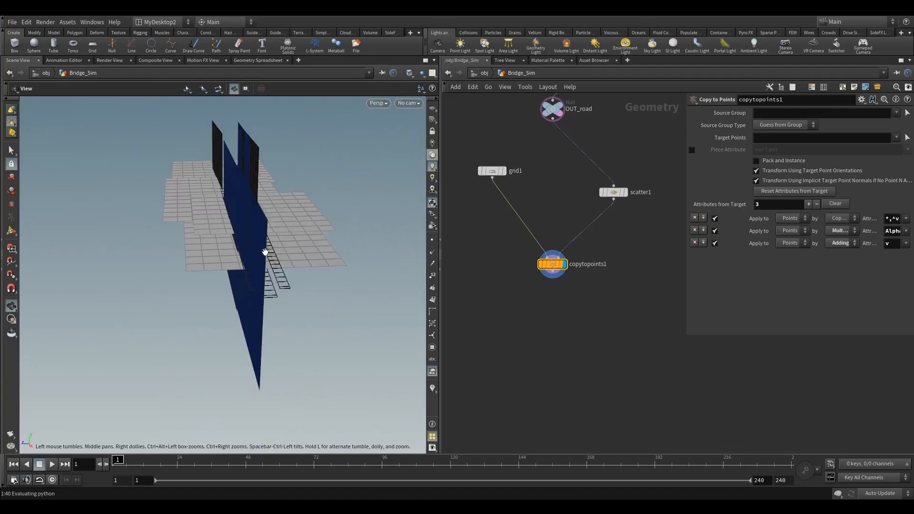
- Insert an Attribute Randomize node between the Scatter and Copy to Points nodes
key(s)
key(Tab)
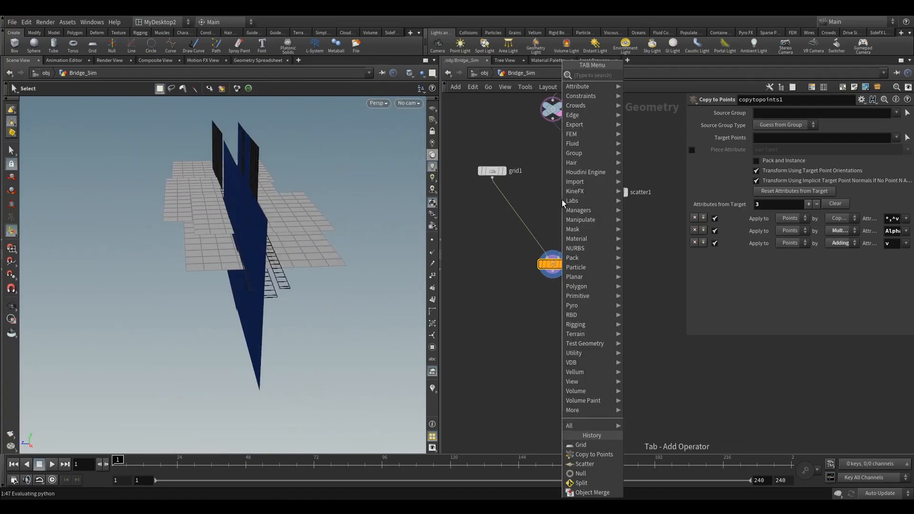
text(ar)
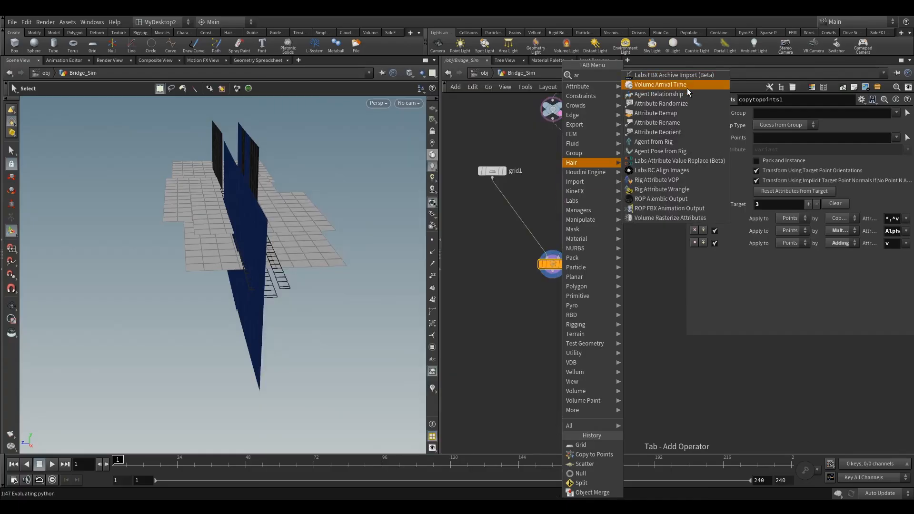
click(676, 104)
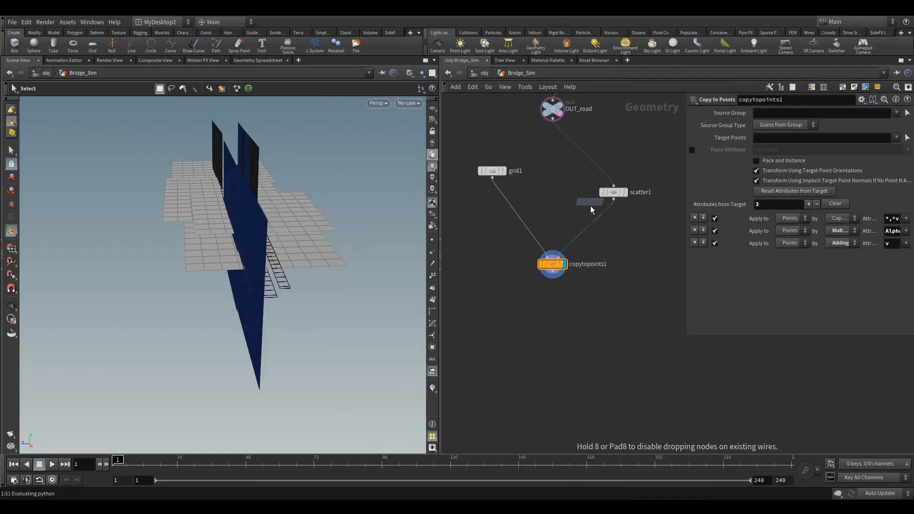
click(601, 222)
click(615, 224)
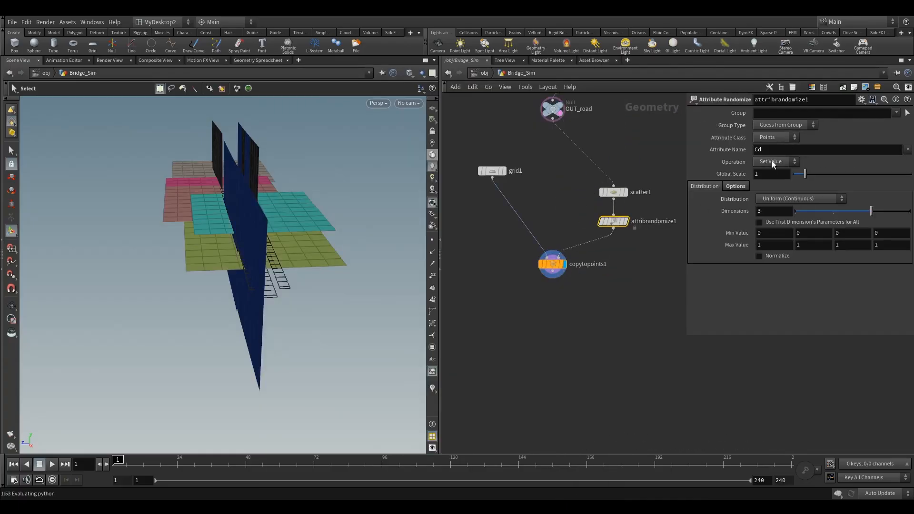
- Set the Attribute Randomize node's attribute name to N and display the Copy to Points result
drag(704, 155, 608, 171)
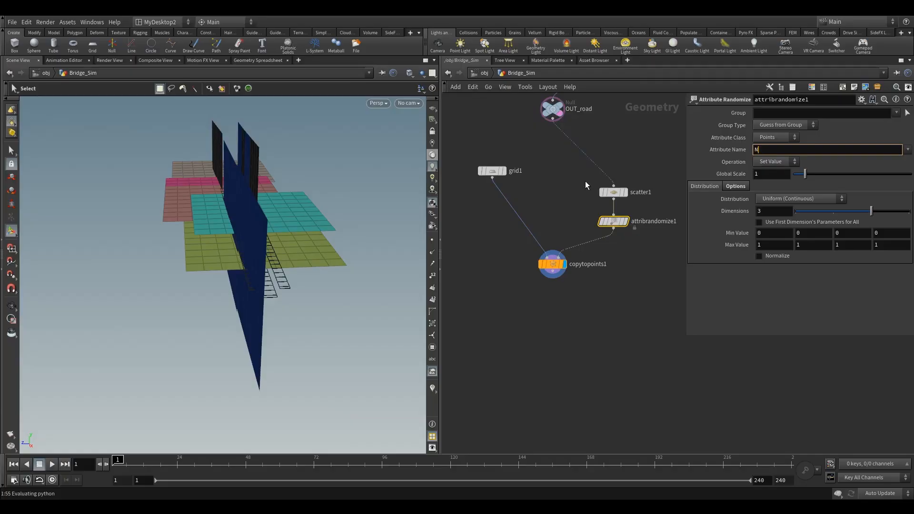
text(N)
key(Return)
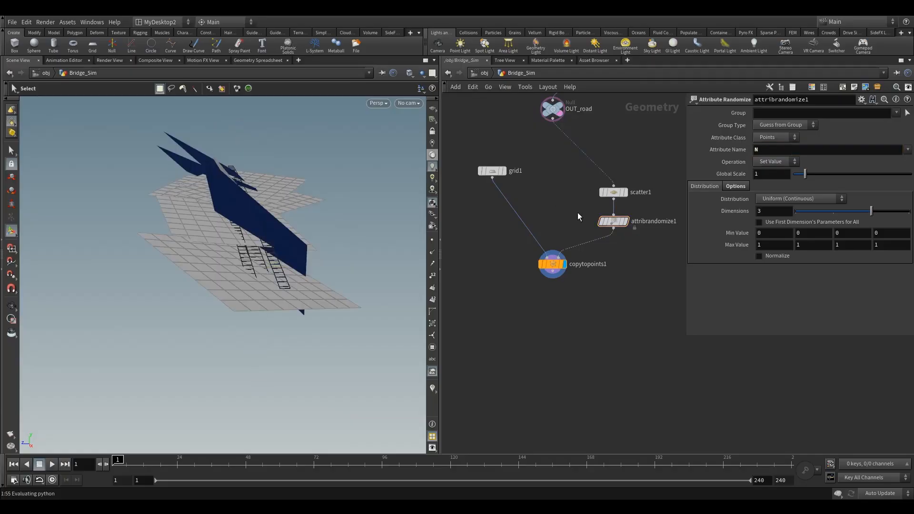
click(627, 221)
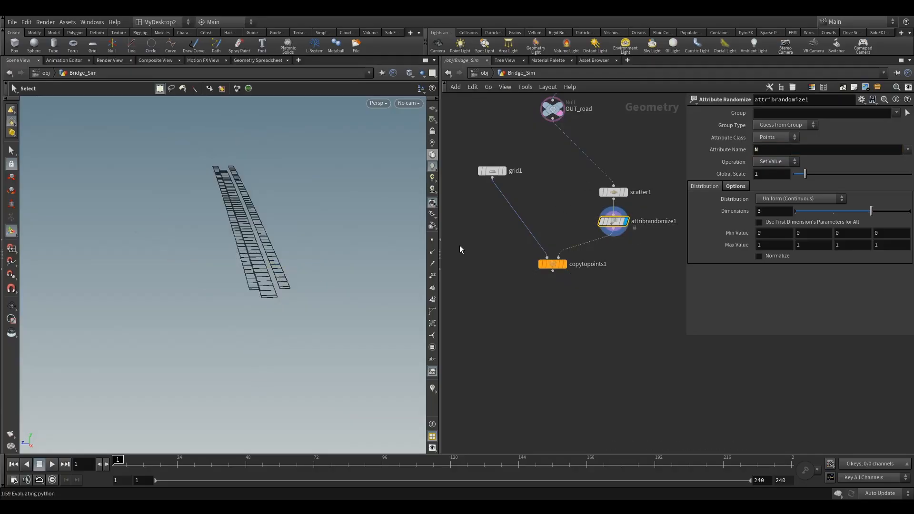
mouse_move(494, 172)
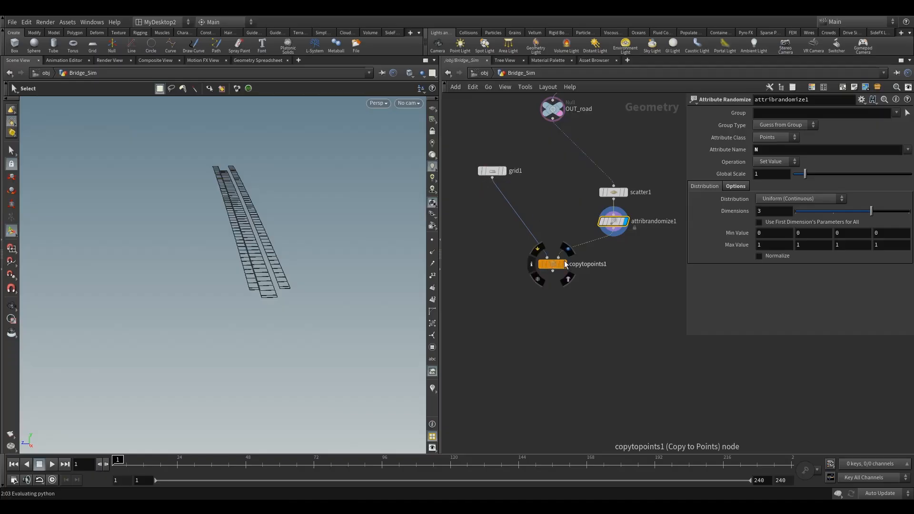
click(567, 249)
drag(532, 293, 532, 294)
alt+drag(256, 235, 235, 211)
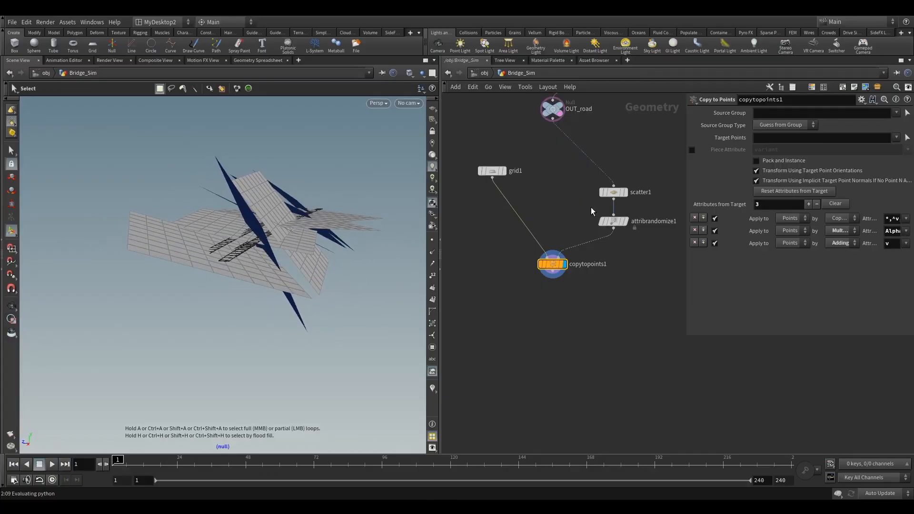
- Set the Attribute Randomize distribution to Inside Sphere and move the Copy to Points node further below its inputs
click(613, 221)
click(802, 199)
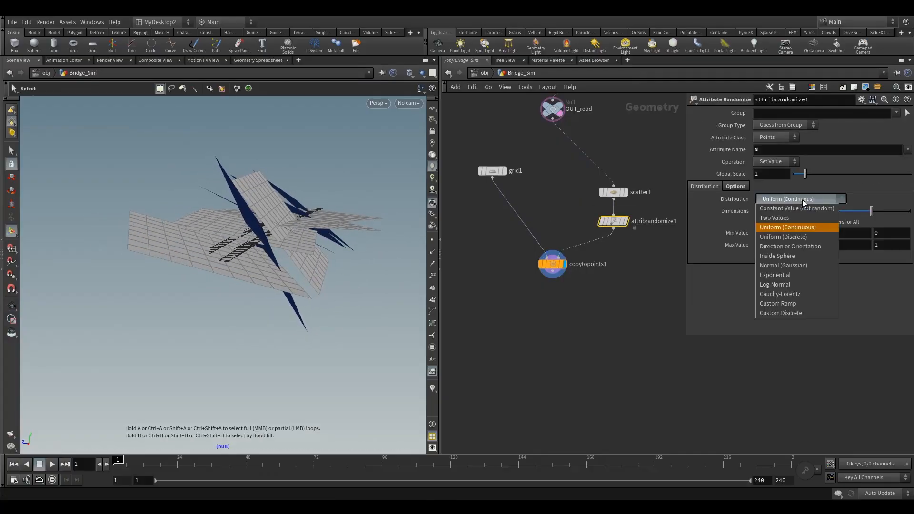
click(789, 256)
alt+drag(369, 209, 353, 224)
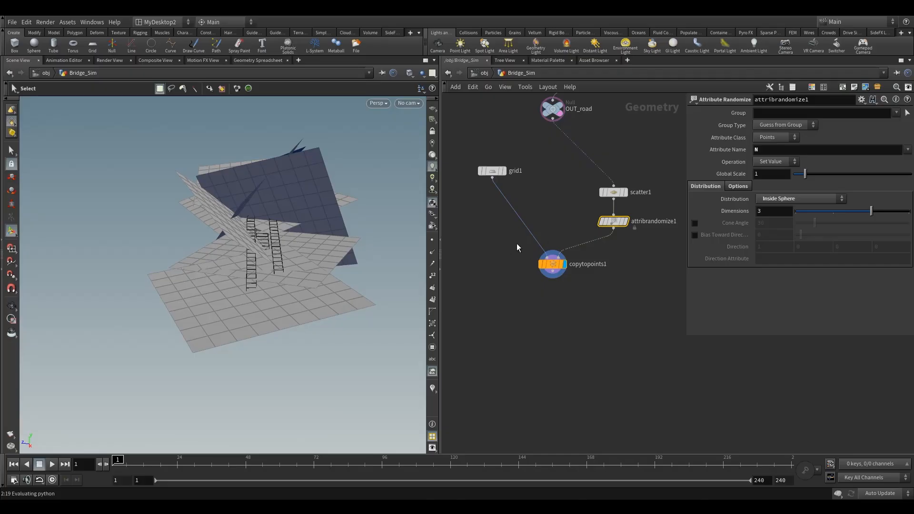
click(557, 257)
drag(552, 264, 553, 293)
- Set the Grid node's size to 3 by 3
click(492, 170)
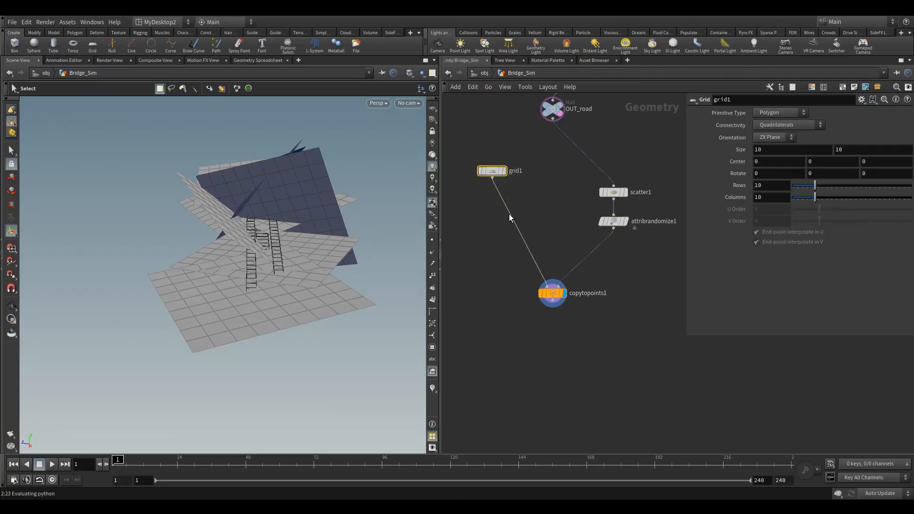
key(Escape)
drag(328, 202, 311, 238)
drag(327, 272, 295, 290)
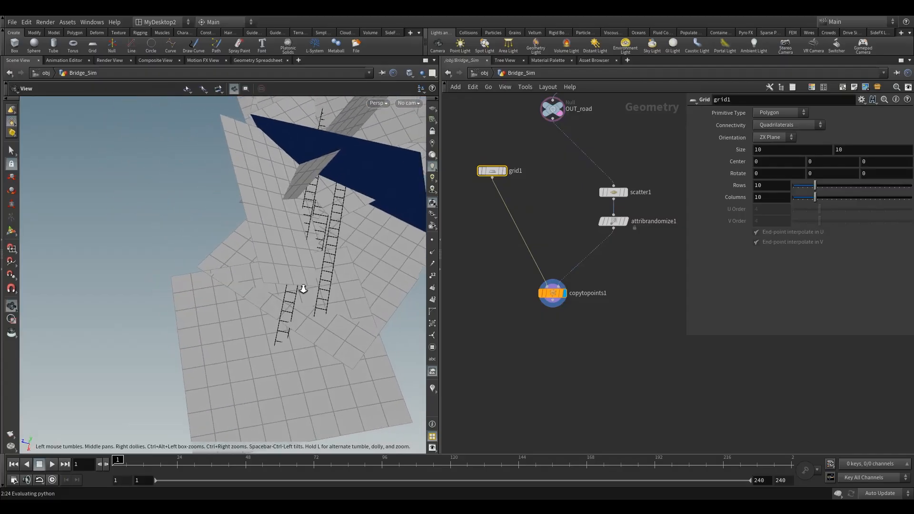
right_drag(296, 290, 357, 278)
middle_drag(357, 278, 241, 238)
drag(241, 239, 217, 247)
right_drag(217, 247, 410, 217)
drag(410, 216, 343, 222)
middle_drag(739, 150, 698, 140)
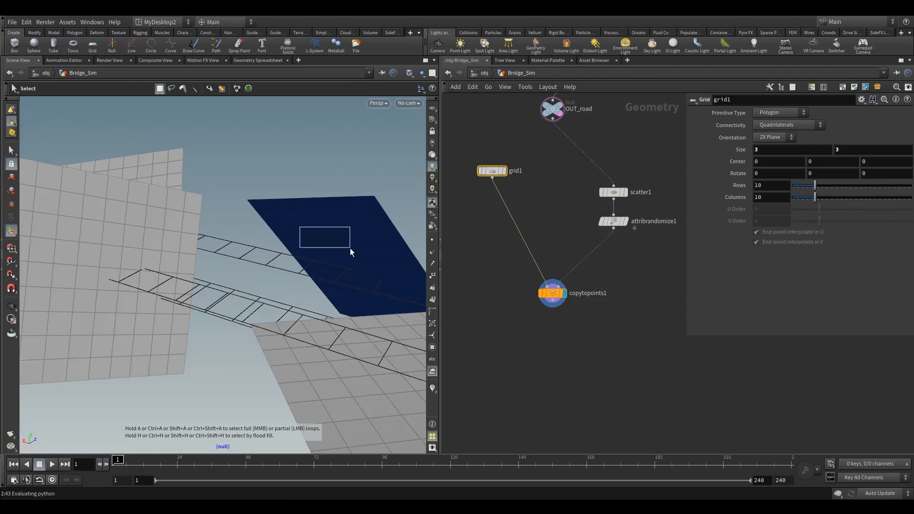
- Examine how the copied grids intersect the road strips, both close up and along the whole bridge
key(Escape)
drag(247, 251, 330, 269)
alt+middle_drag(313, 260, 276, 212)
drag(276, 212, 129, 259)
right_drag(128, 259, 407, 241)
drag(407, 239, 357, 235)
key(s)
key(Escape)
drag(293, 290, 373, 261)
key(s)
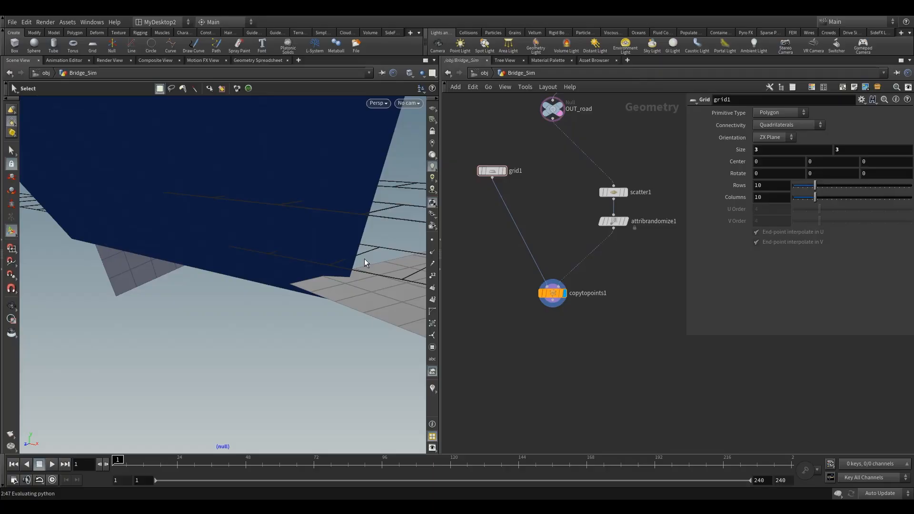
key(Escape)
drag(359, 188, 150, 239)
right_drag(298, 220, 235, 288)
drag(302, 241, 255, 259)
drag(292, 222, 243, 238)
right_drag(243, 238, 202, 281)
alt+drag(202, 281, 276, 265)
alt+middle_drag(277, 258, 257, 262)
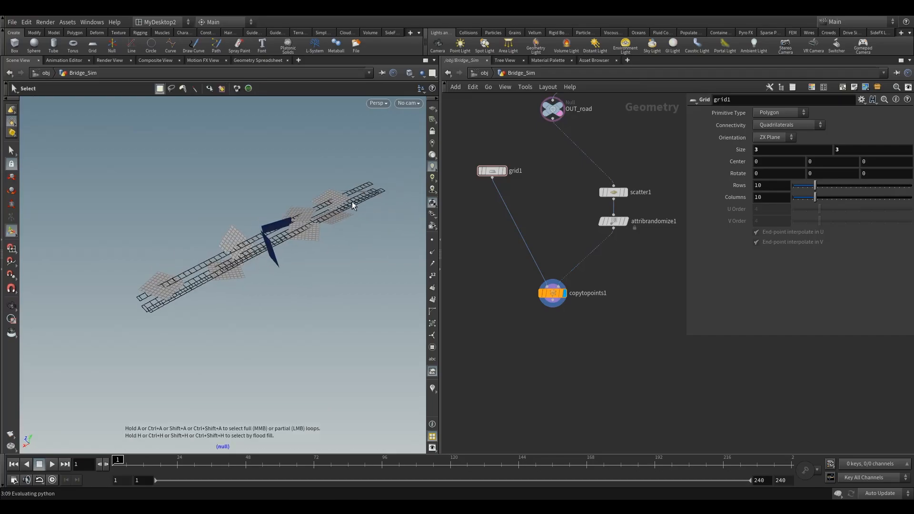
alt+drag(363, 198, 179, 281)
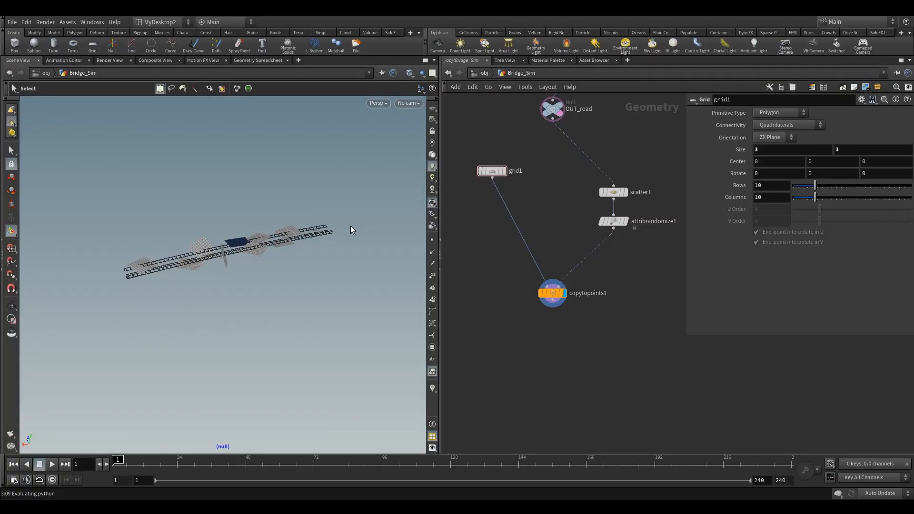
key(Escape)
drag(356, 227, 292, 251)
key(s)
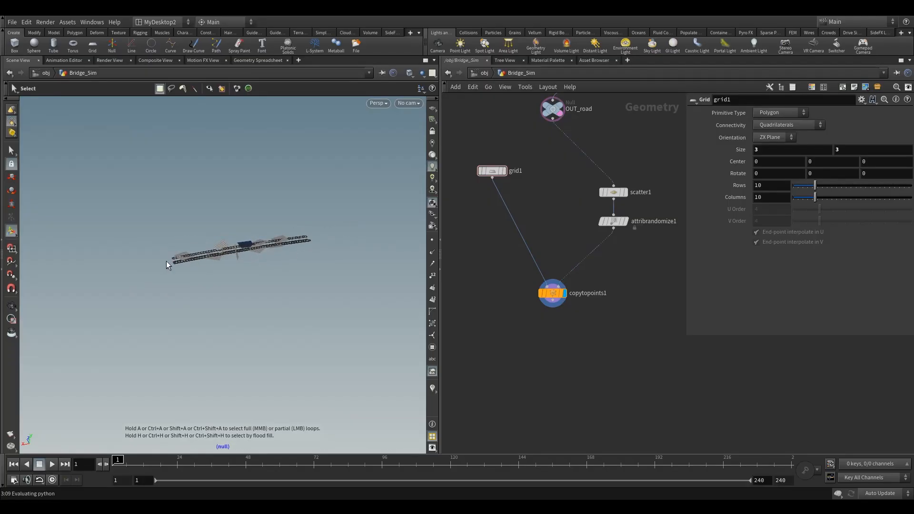
alt+drag(221, 241, 225, 257)
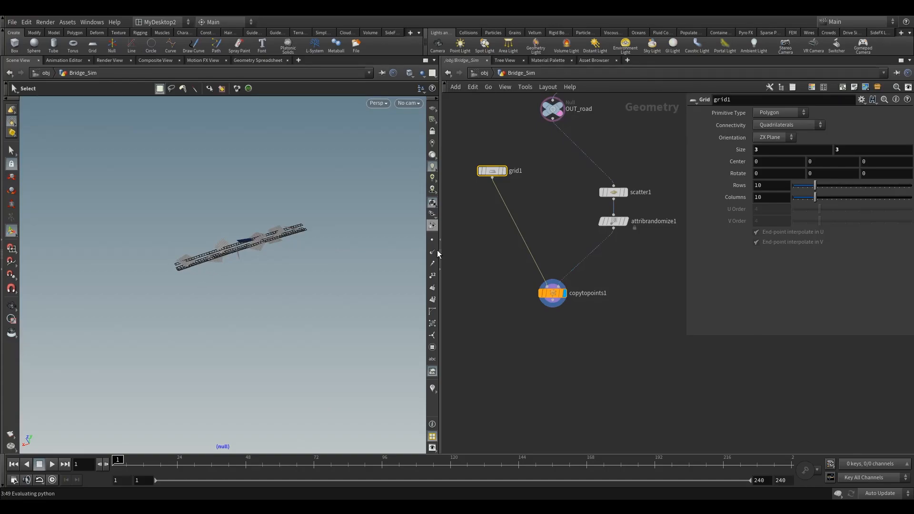
- Set the Grid node's size to 100 by 100
click(789, 155)
text(100)
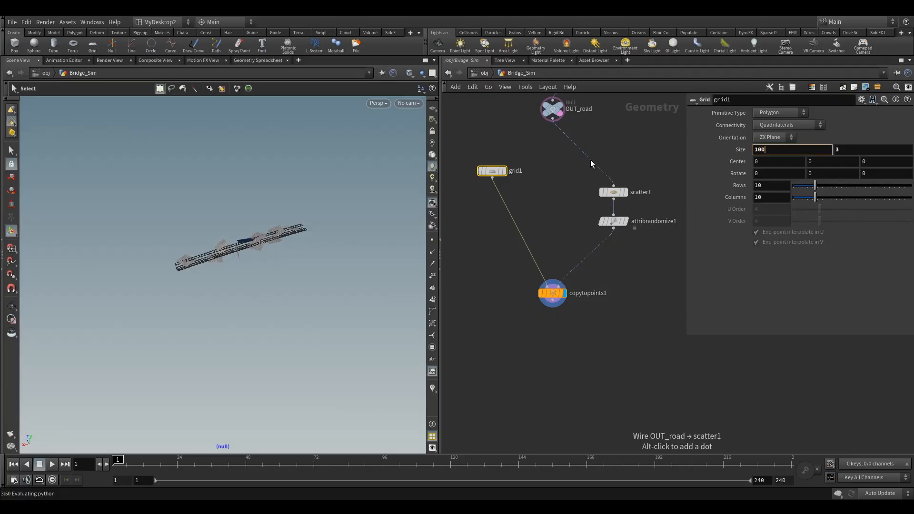
key(Tab)
text(100)
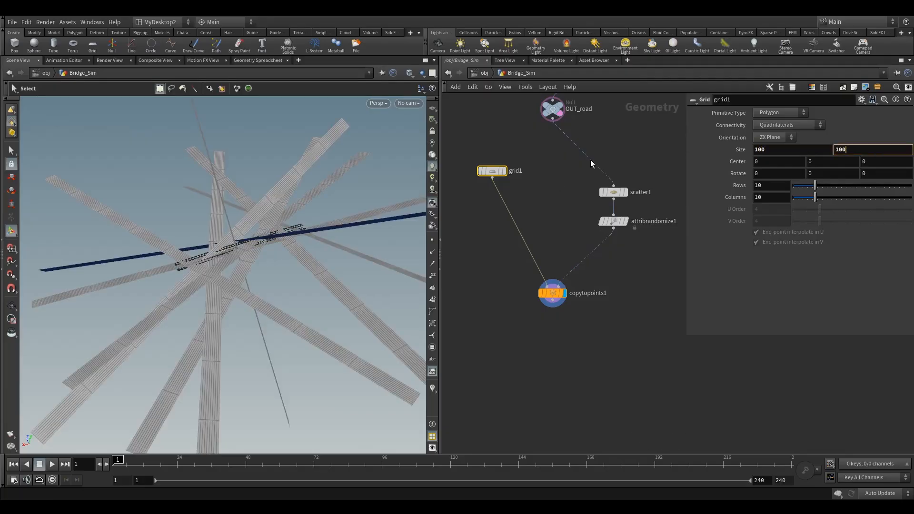
click(552, 340)
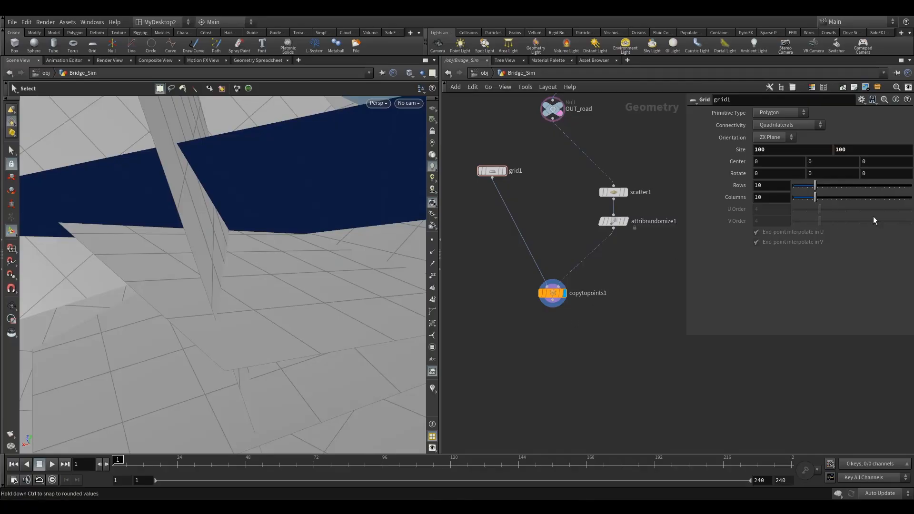
- Set the Grid node's rows and columns to 500 each
drag(768, 186, 630, 199)
text(500)
key(Tab)
text(500)
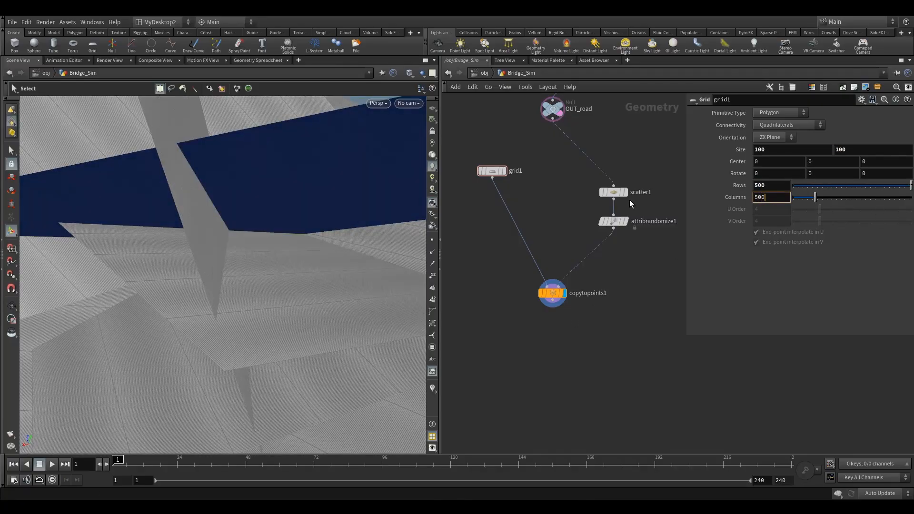
key(Return)
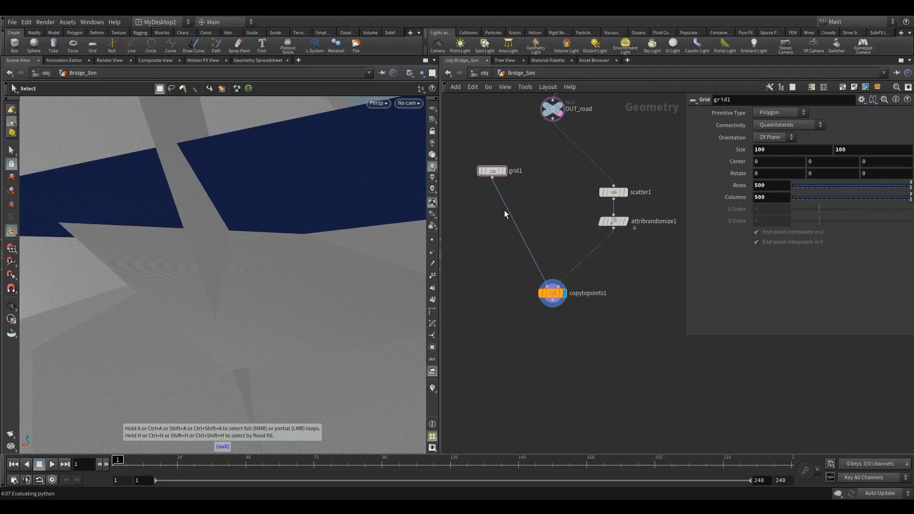
- Insert a Mountain node between the Grid and Copy to Points nodes and align it under the grid
key(Tab)
text(mo)
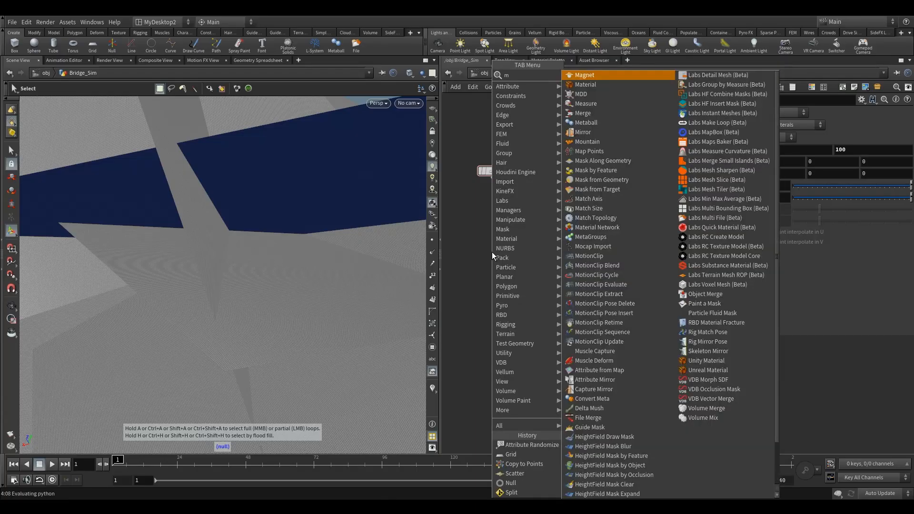
click(591, 76)
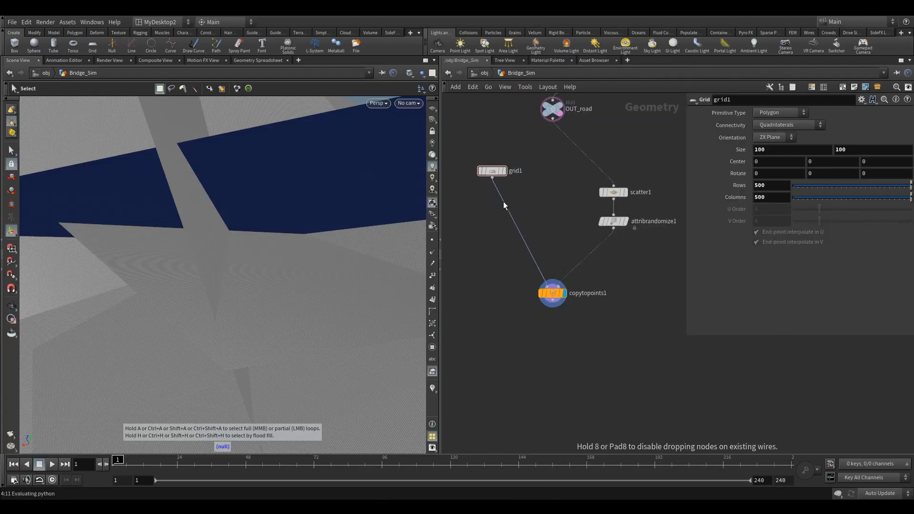
click(503, 201)
drag(505, 202, 493, 202)
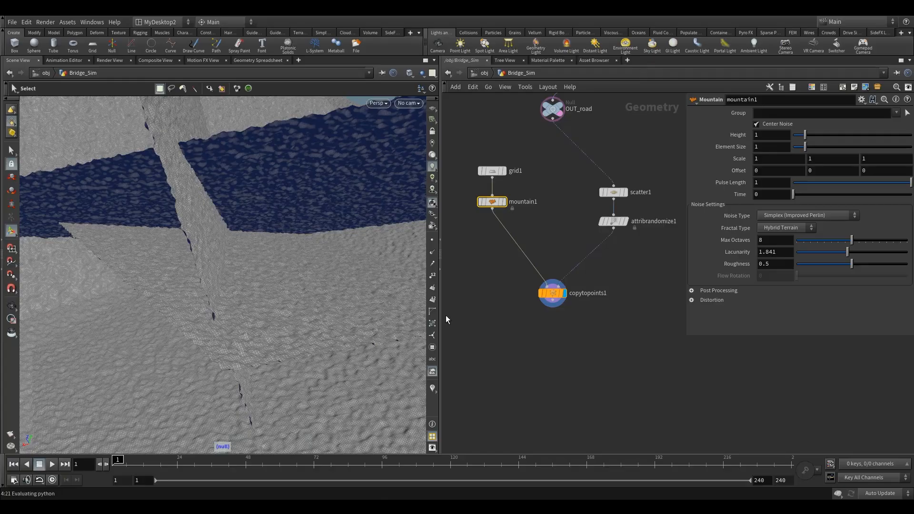
- Move the Copy to Points node directly beneath the Attribute Randomize node
middle_drag(506, 326, 514, 286)
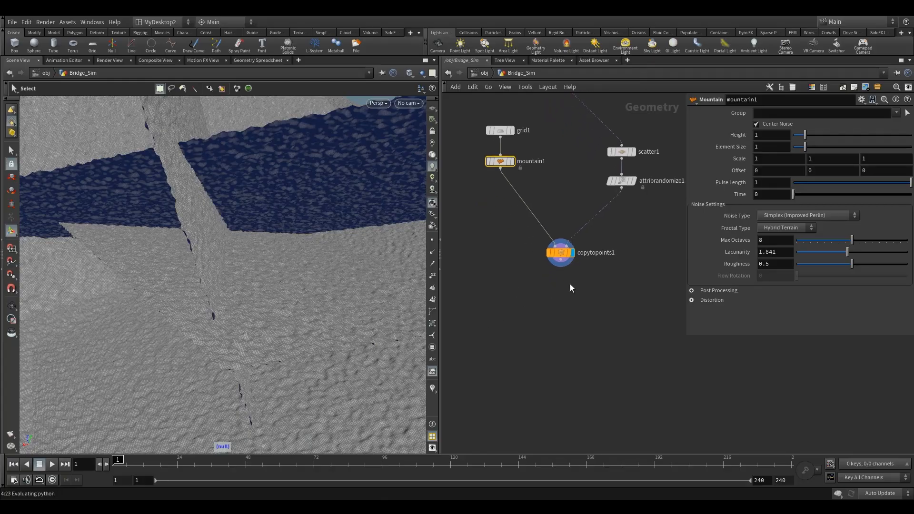
click(571, 254)
drag(566, 258, 620, 245)
- Add a Peak node in the free space below the network and connect OUT_road to its input
scroll(602, 254, down, 3)
middle_drag(608, 298, 574, 307)
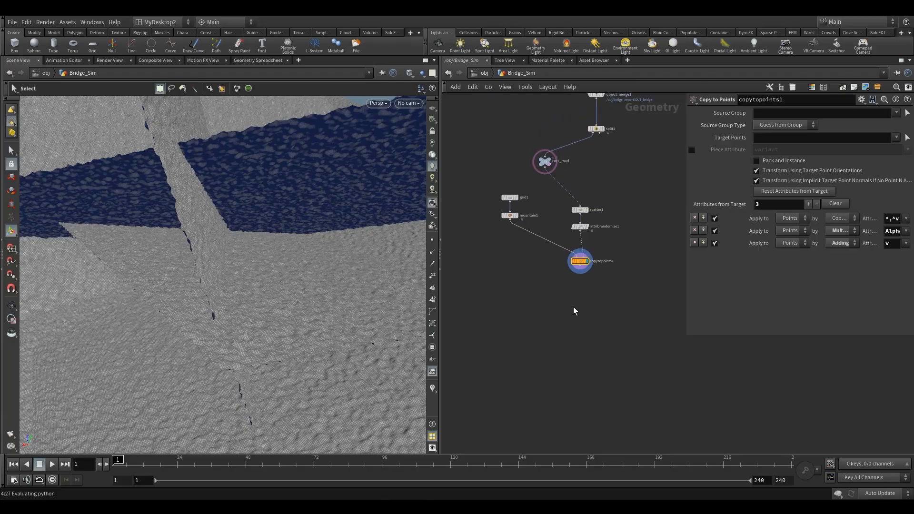
key(Tab)
text(pea)
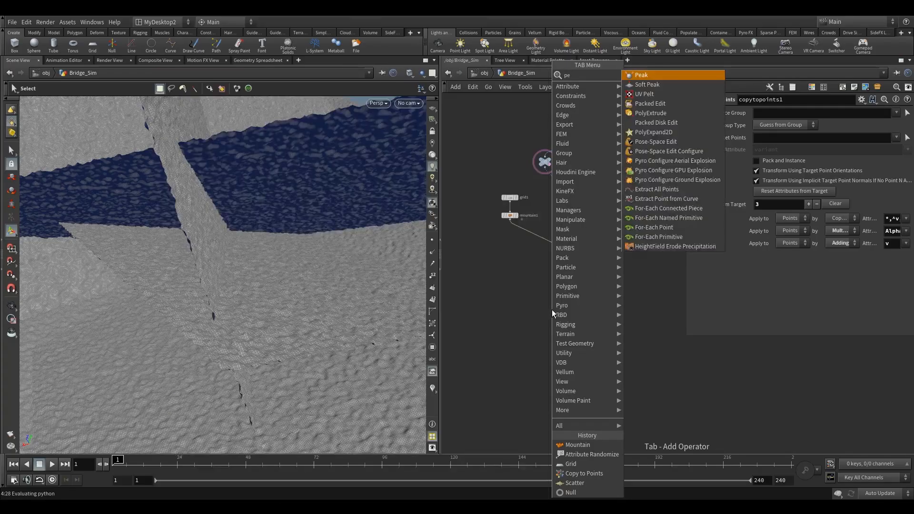
click(646, 76)
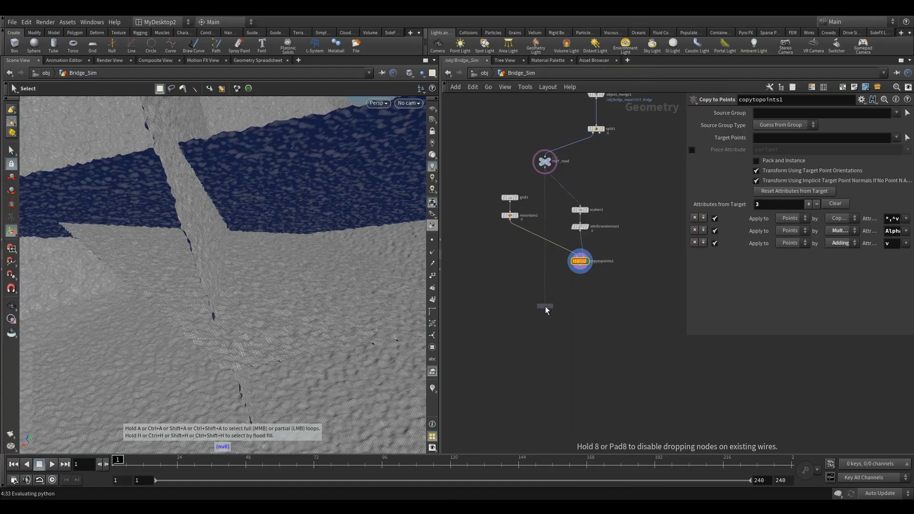
click(545, 307)
drag(544, 169, 529, 290)
scroll(529, 290, up, 4)
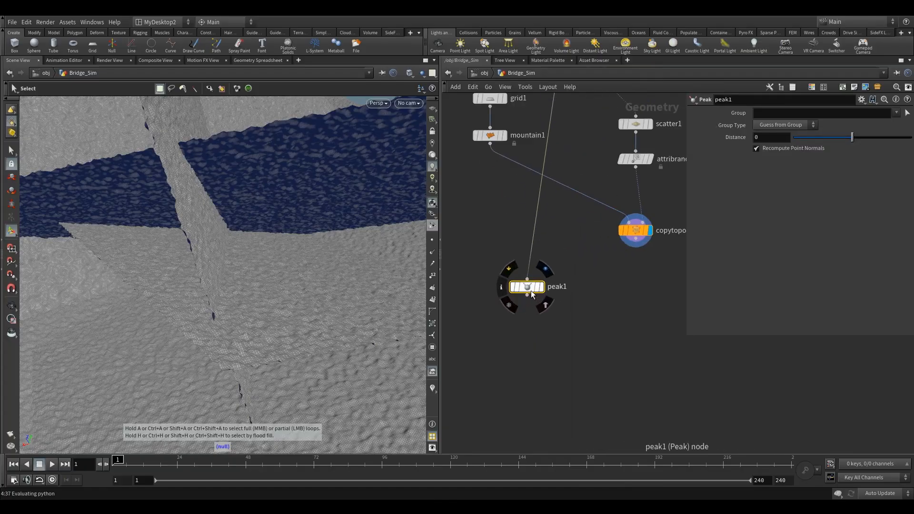
- Display the Peak node's output to show the road strips in the viewport
click(546, 270)
key(Escape)
scroll(335, 283, up, 5)
drag(106, 317, 171, 292)
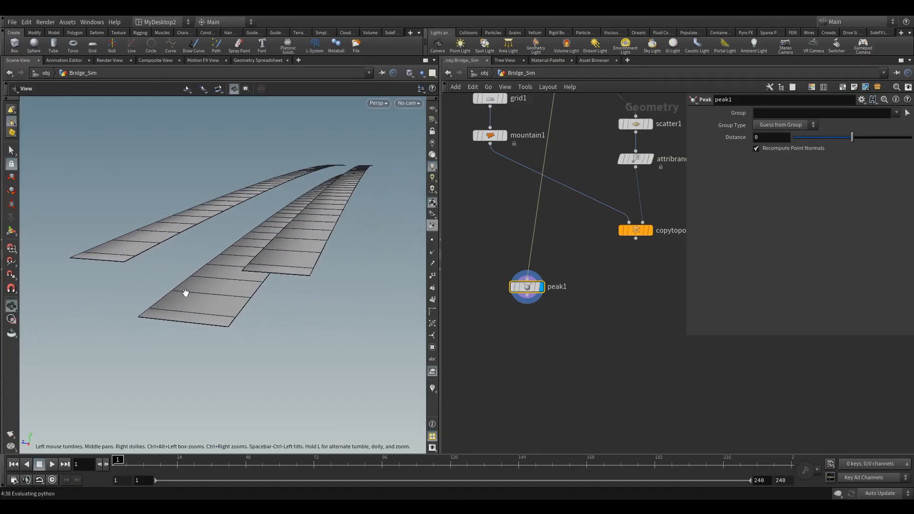
key(s)
mouse_move(528, 292)
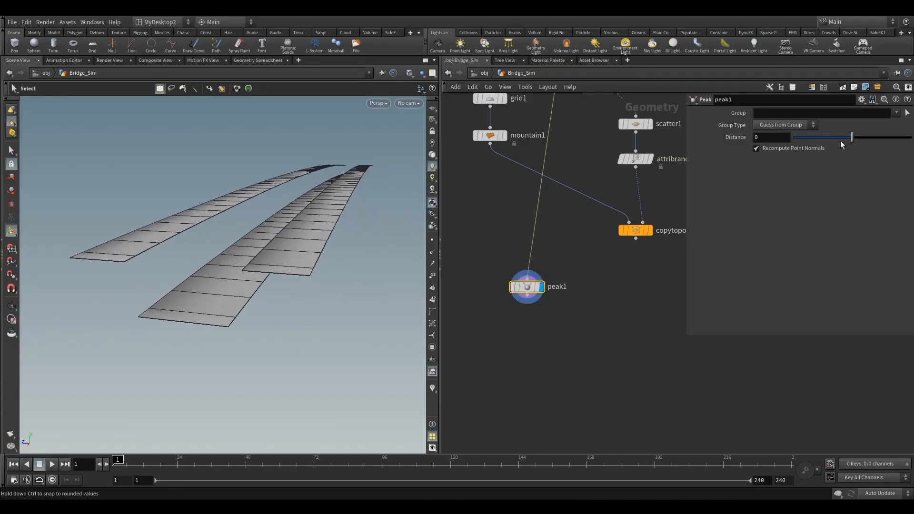
- Raise the Peak node's distance to 1.14 so the inflated road strips overlap one another
drag(853, 138, 854, 138)
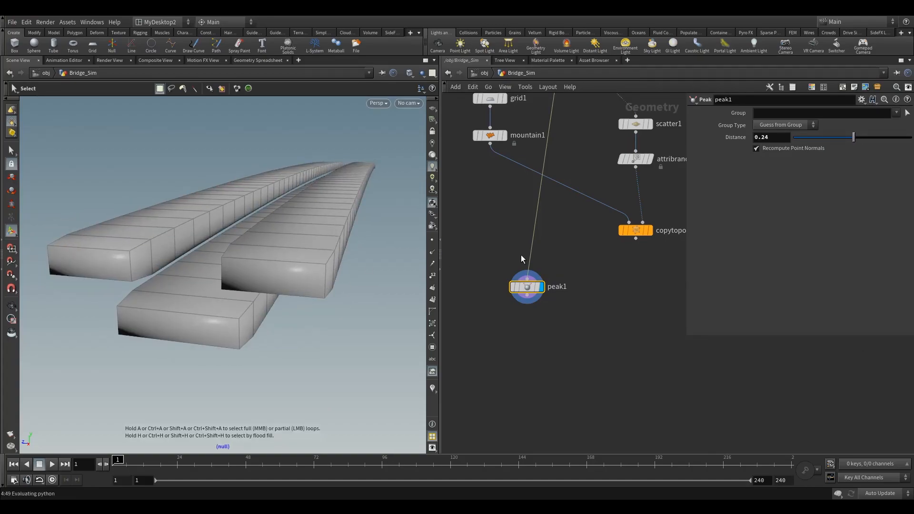
drag(854, 138, 856, 137)
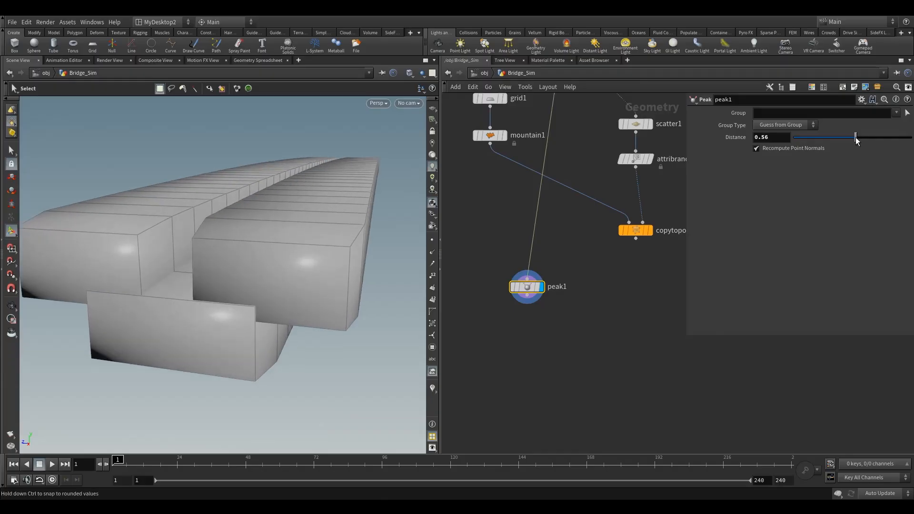
alt+drag(267, 281, 217, 267)
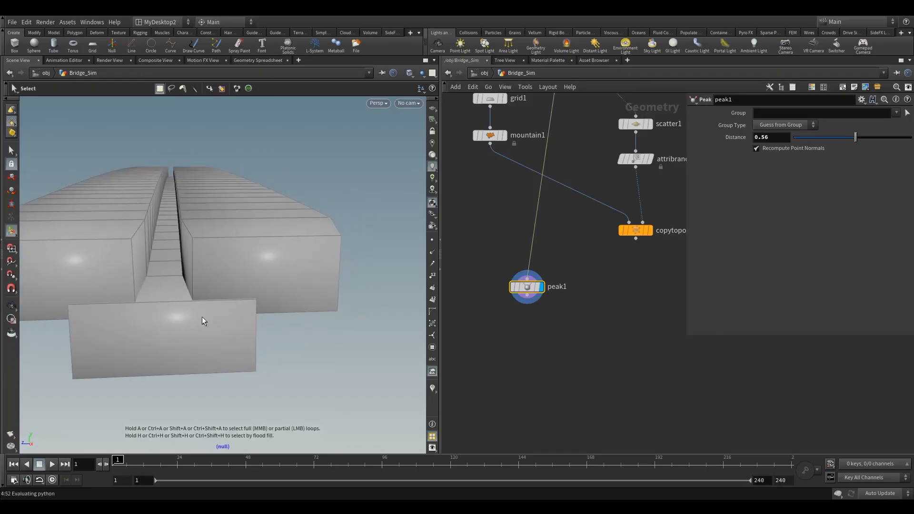
drag(856, 138, 859, 137)
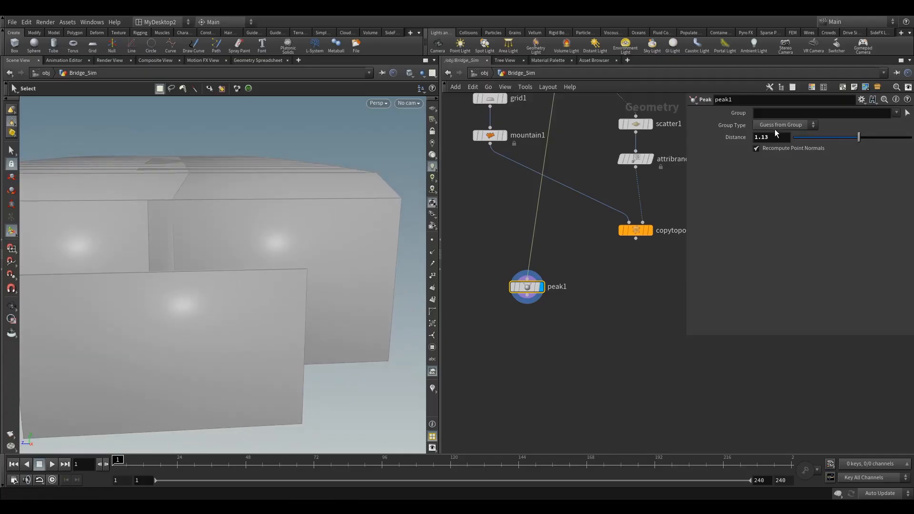
drag(765, 137, 805, 143)
text(4)
middle_drag(553, 336, 537, 281)
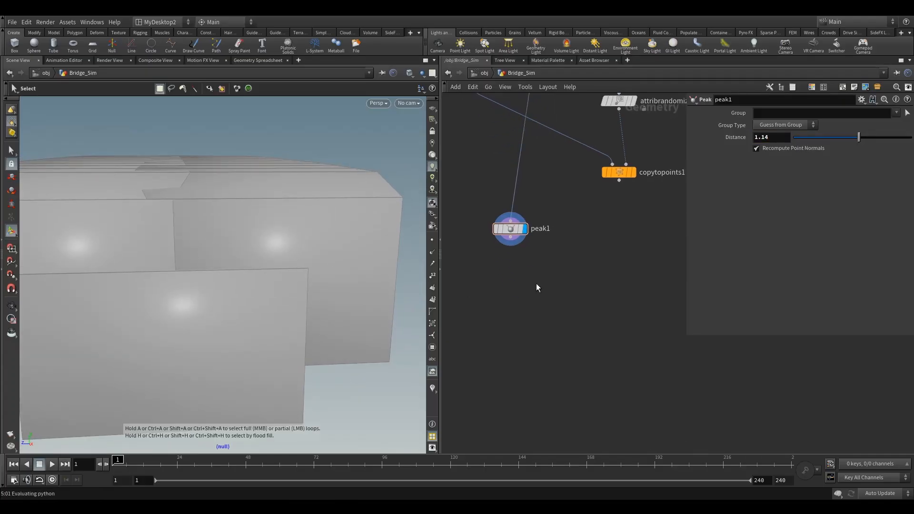
- Add a VDB from Polygons node beneath the Peak node, feed it the inflated road and display its output
key(Tab)
text(v)
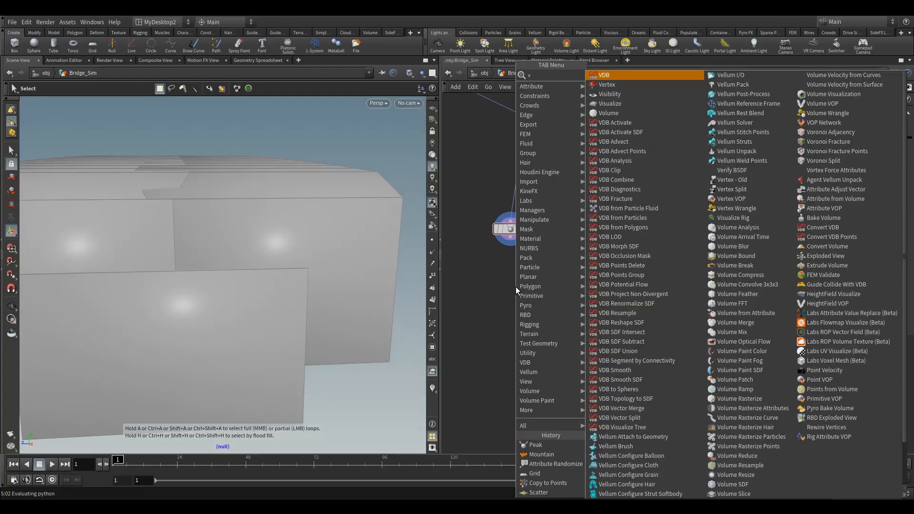
text(db)
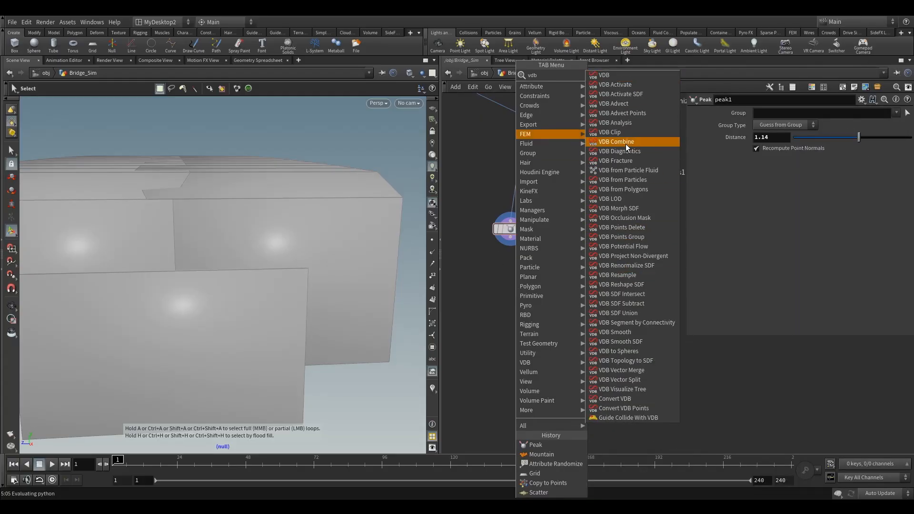
click(624, 189)
click(511, 296)
mouse_move(500, 270)
mouse_down()
mouse_move(516, 291)
mouse_move(515, 277)
mouse_up()
click(526, 297)
- Rearrange the network, moving the grid and mountain nodes closer to Copy to Points and the Peak and VDB nodes to one side
drag(474, 184, 535, 296)
middle_drag(496, 178, 537, 210)
scroll(536, 213, down, 3)
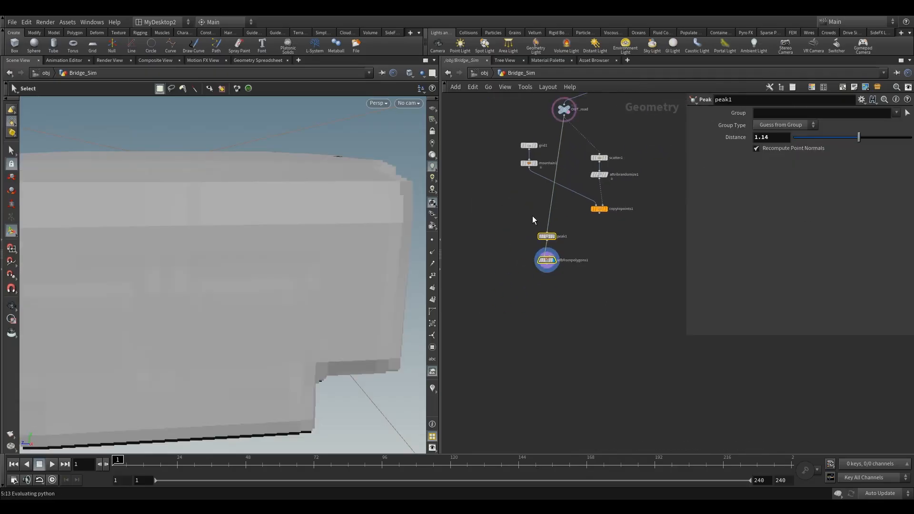
drag(517, 138, 564, 175)
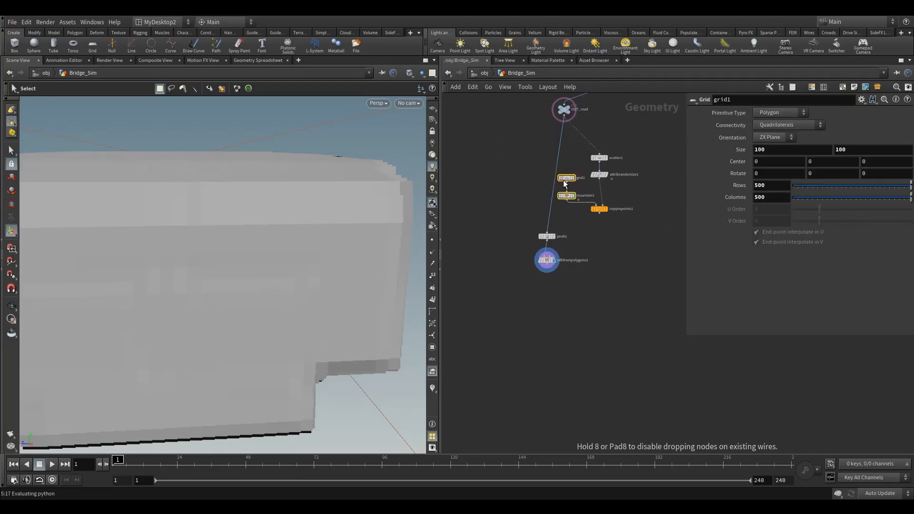
drag(514, 220, 527, 183)
drag(559, 242, 564, 267)
- Add a Group node below the network, with Copy to Points as its source and VDB from Polygons as its second input
key(Tab)
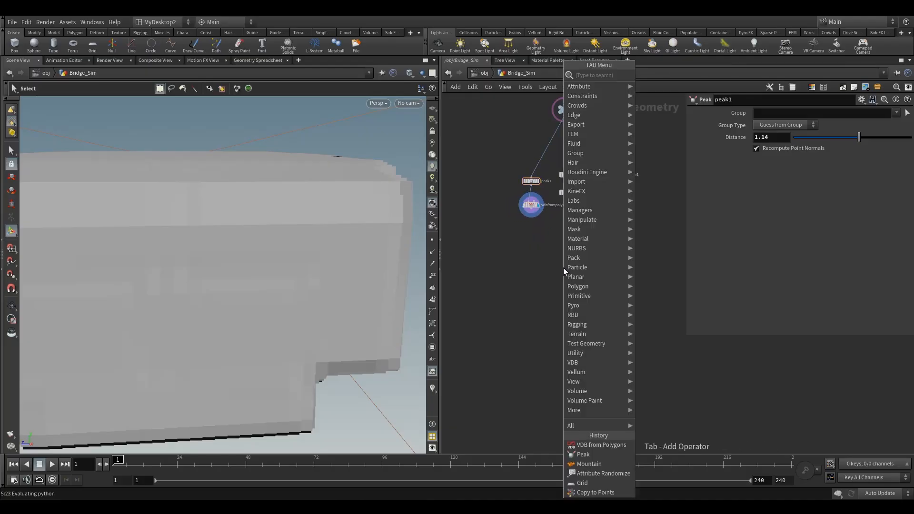
text(group)
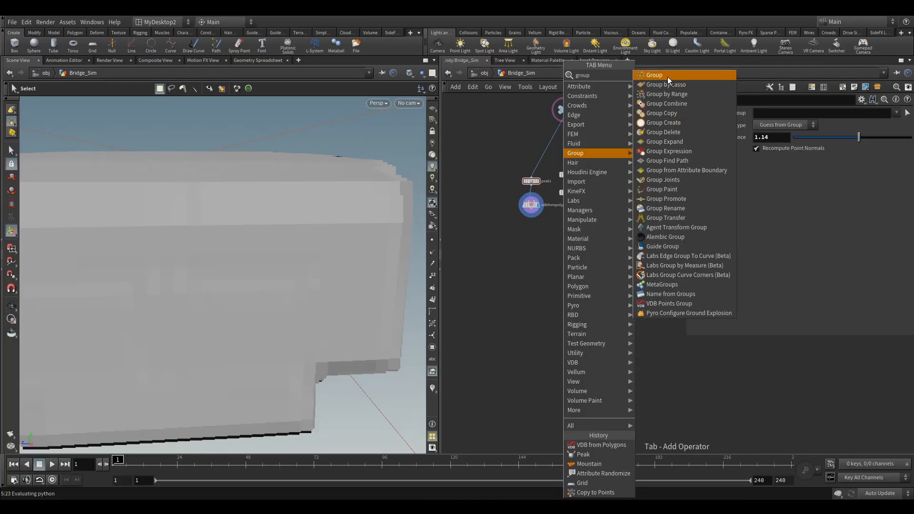
click(667, 77)
click(577, 269)
scroll(570, 242, up, 5)
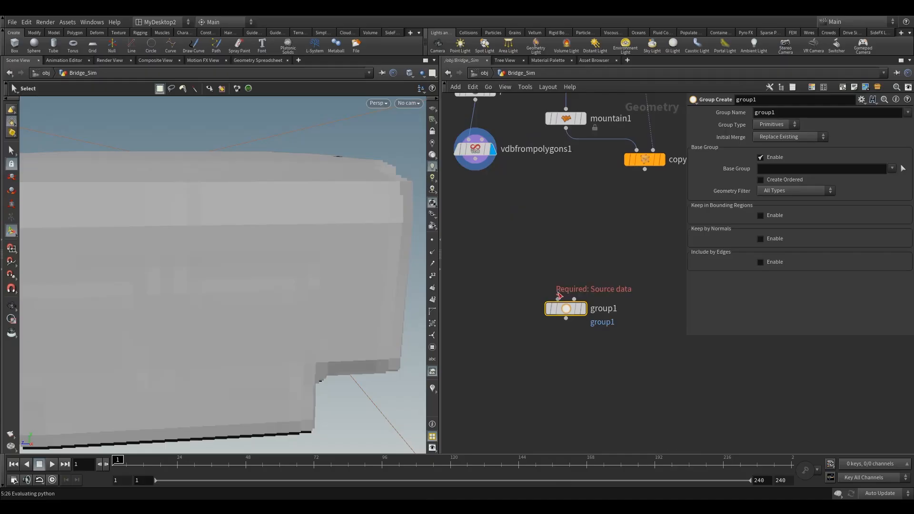
click(558, 298)
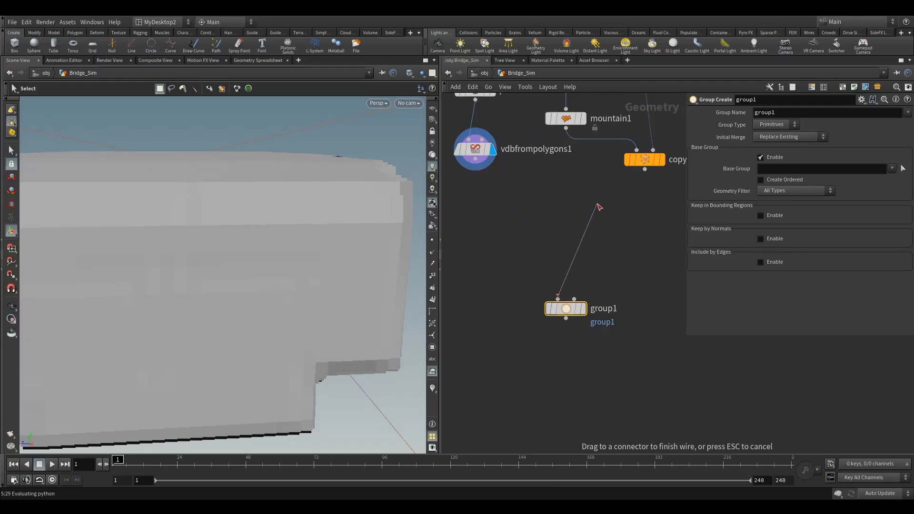
click(623, 190)
click(575, 299)
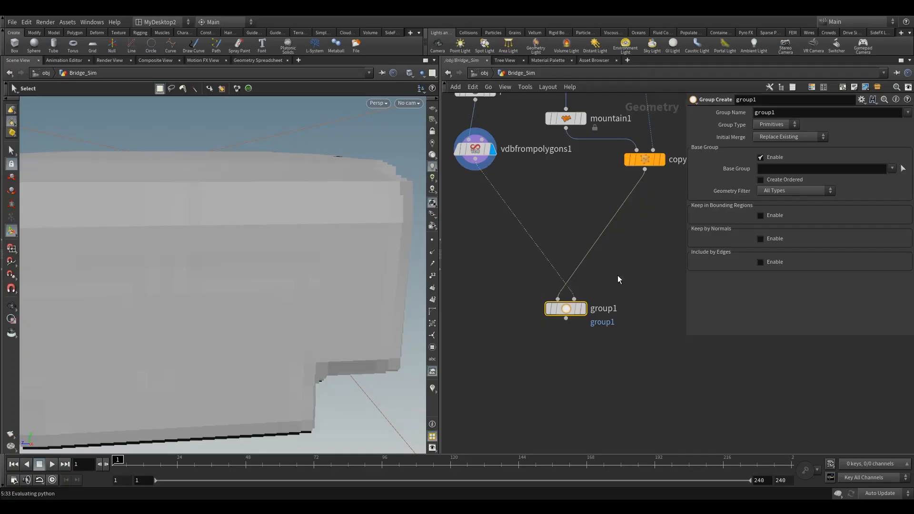
click(491, 168)
- Set the group to Points, kept by Bounding Volume instead of a base group, and display the Group node
click(771, 125)
click(771, 213)
click(770, 157)
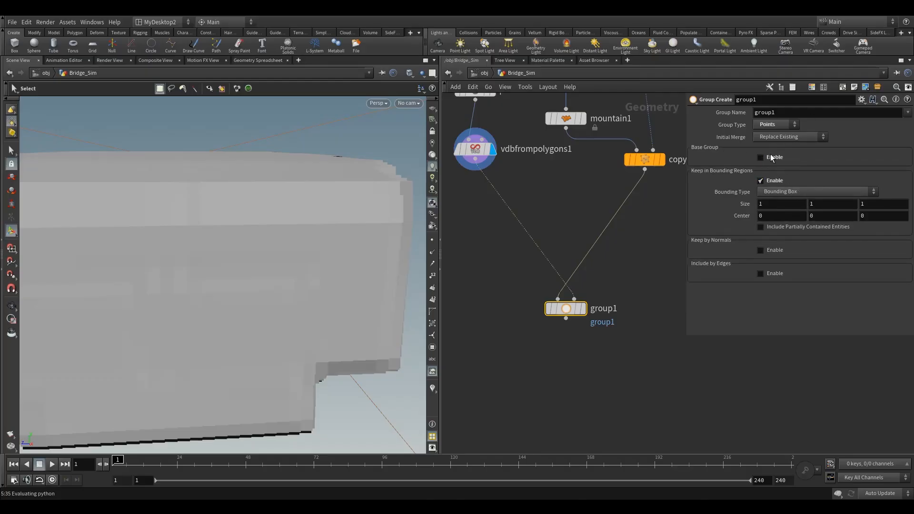
click(796, 191)
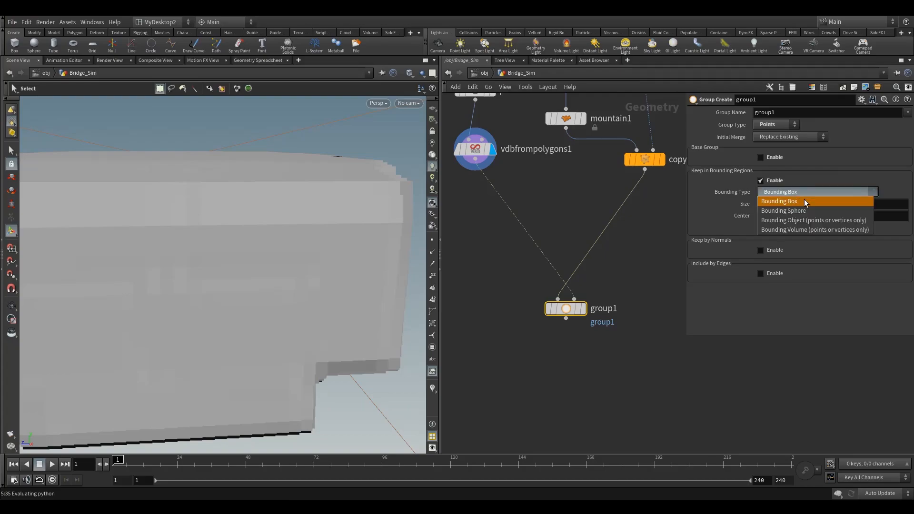
click(768, 230)
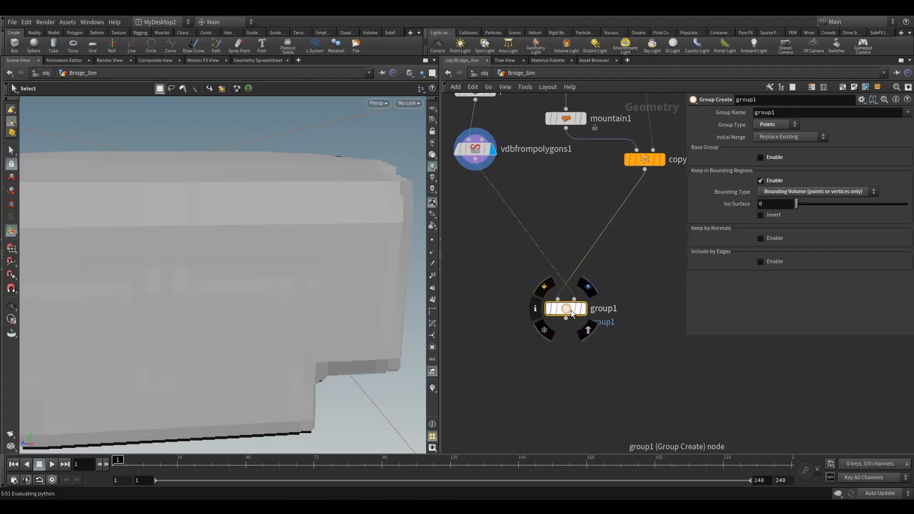
click(593, 291)
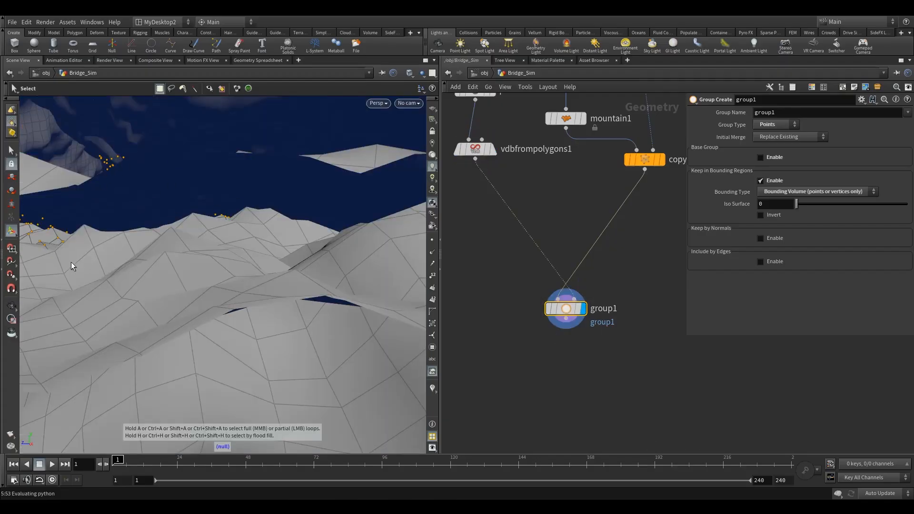
- Name the point group deleteMe
double_click(800, 114)
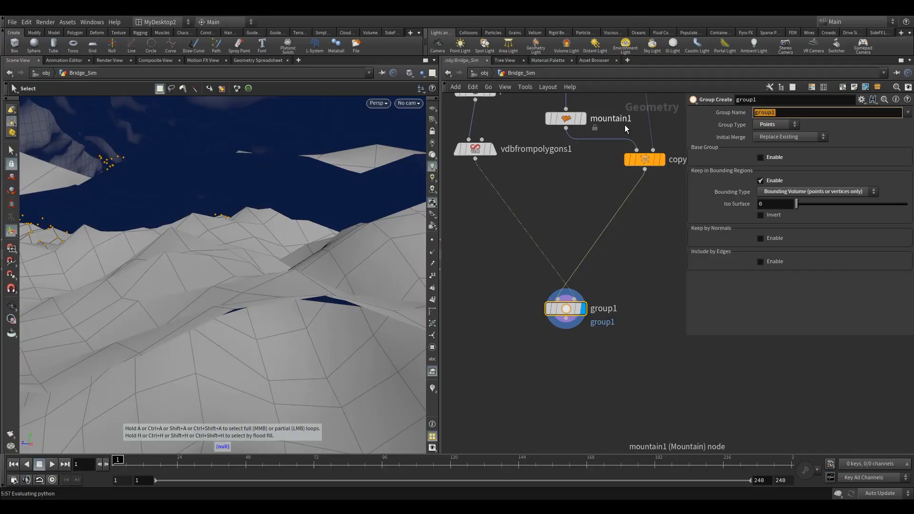
text(deleteMe)
key(Return)
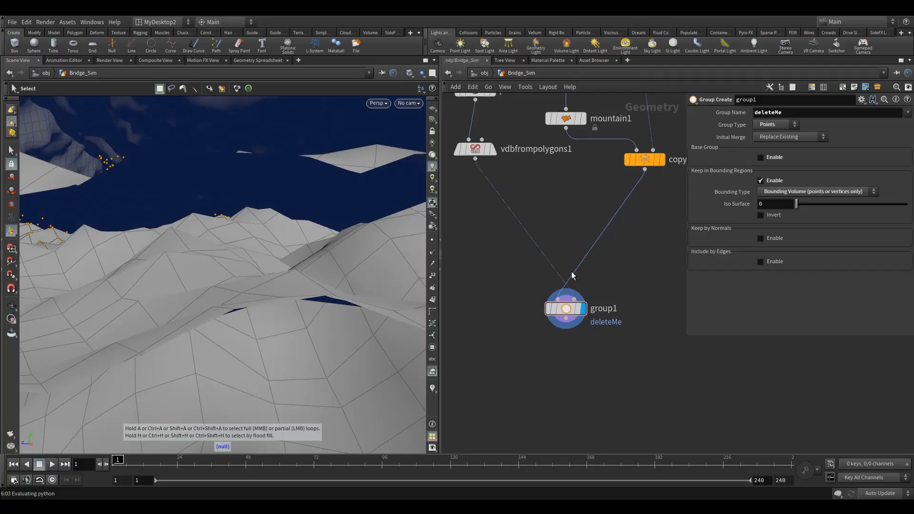
drag(566, 310, 566, 310)
- Add a Delete node beneath the Group node, connected to its output, and display it
middle_drag(610, 274, 556, 249)
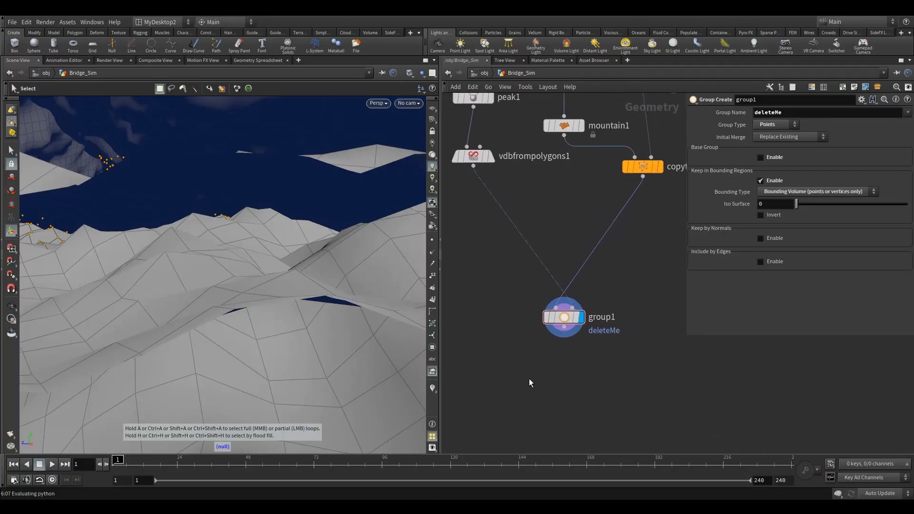
key(Tab)
mouse_move(562, 201)
click(661, 74)
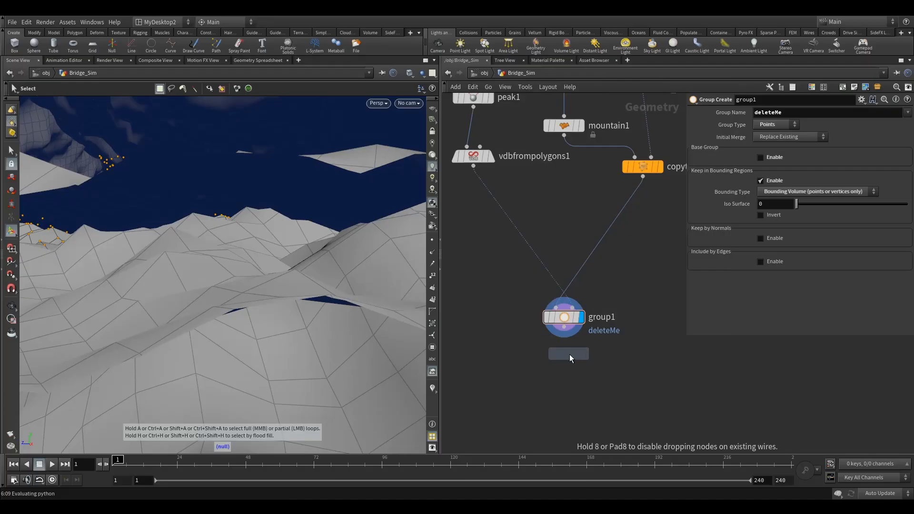
click(565, 376)
mouse_move(615, 353)
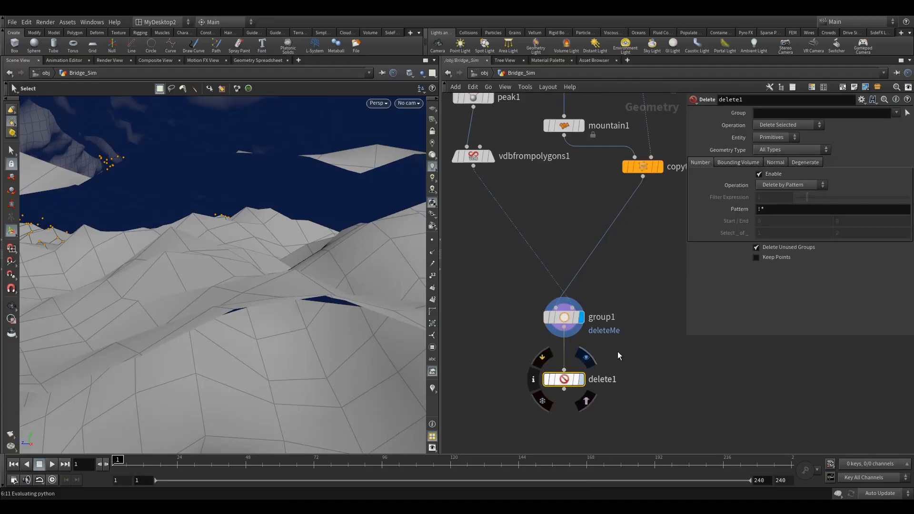
key(r)
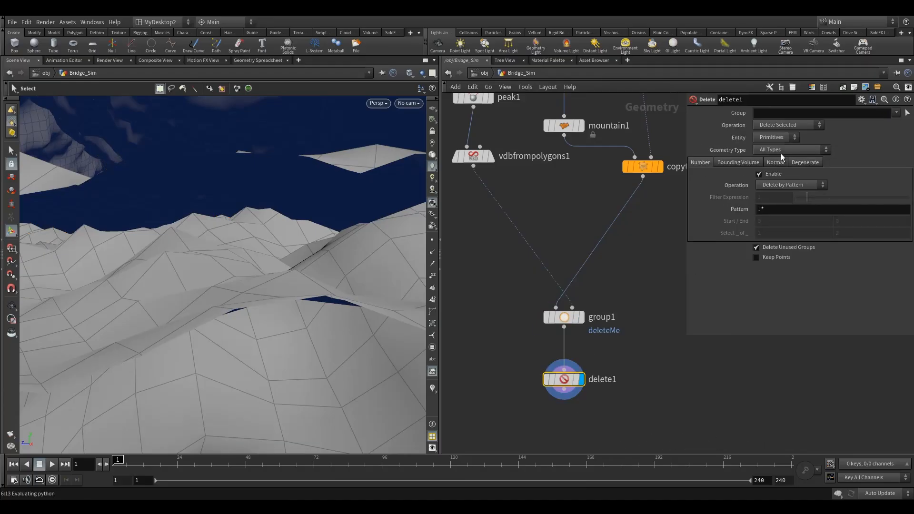
- Make the Delete node work on points of the deleteMe group with Delete Non-Selected, and inspect the trimmed grids
click(781, 157)
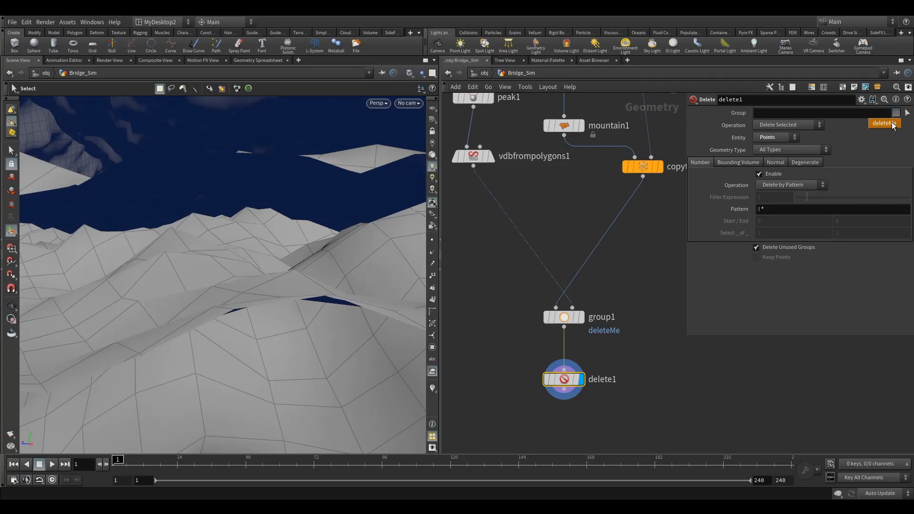
click(770, 125)
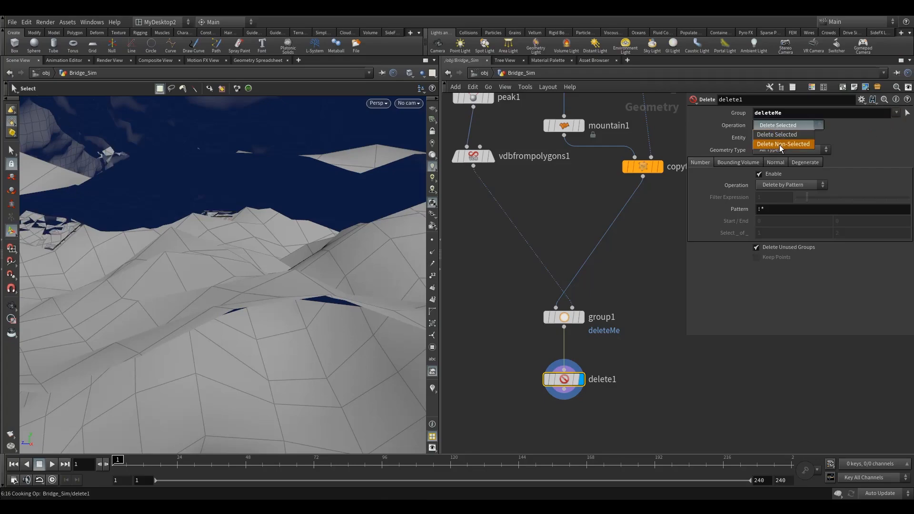
click(779, 144)
key(Escape)
mouse_move(300, 229)
mouse_down()
mouse_move(190, 259)
mouse_move(265, 251)
mouse_move(279, 301)
mouse_move(235, 302)
mouse_move(221, 253)
mouse_move(265, 265)
mouse_move(242, 274)
mouse_move(136, 267)
mouse_move(204, 259)
mouse_move(301, 269)
mouse_move(323, 249)
mouse_move(283, 236)
mouse_move(315, 238)
mouse_up()
key(s)
key(Escape)
scroll(290, 255, down, 5)
mouse_move(285, 264)
mouse_down()
mouse_move(307, 261)
mouse_move(177, 258)
mouse_move(220, 265)
mouse_move(211, 229)
mouse_move(184, 242)
mouse_move(143, 298)
mouse_move(232, 284)
mouse_move(337, 198)
mouse_move(277, 238)
mouse_move(300, 267)
mouse_move(281, 261)
mouse_move(294, 270)
mouse_up()
- Add a Clean node after the Delete node, display it and inspect the cleaned grids
middle_drag(482, 350, 466, 289)
key(Tab)
text(cle)
click(552, 79)
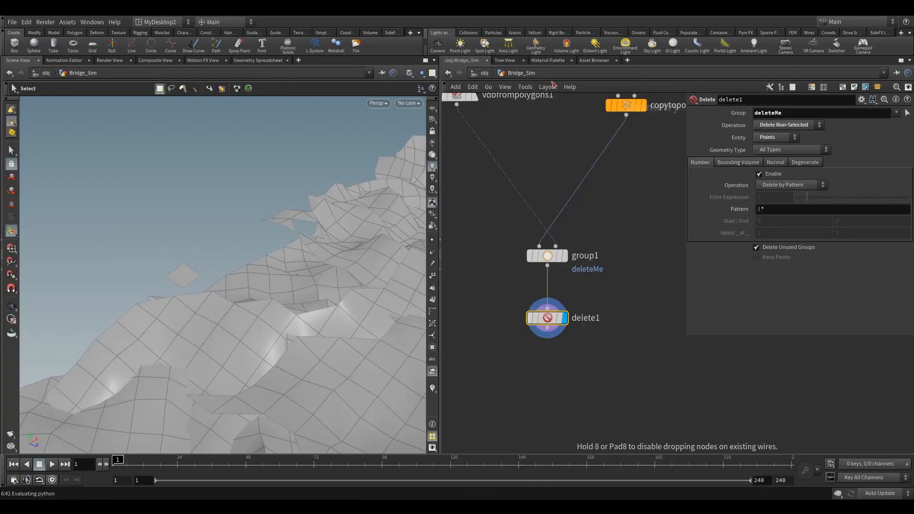
click(541, 376)
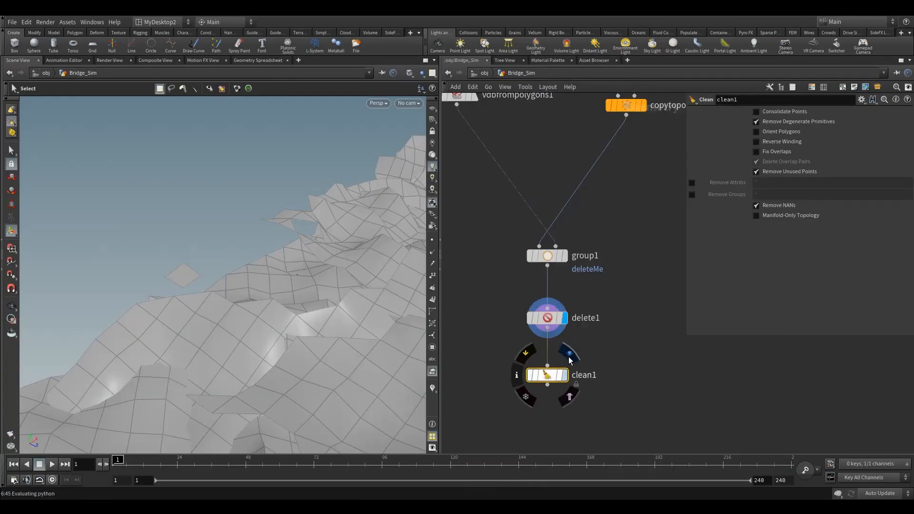
click(570, 354)
key(space)
drag(314, 304, 162, 252)
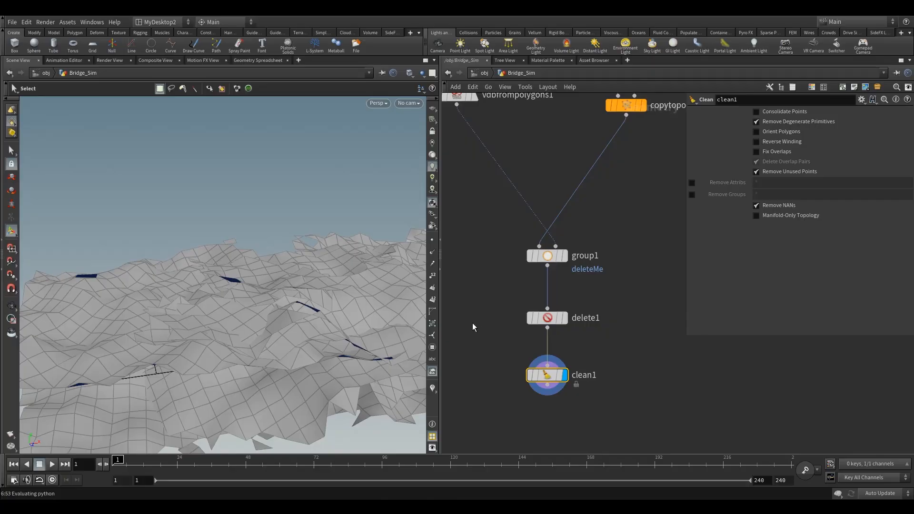
- Add a Subdivide node after the Clean node and display its output
scroll(476, 333, down, 5)
key(Tab)
text(s)
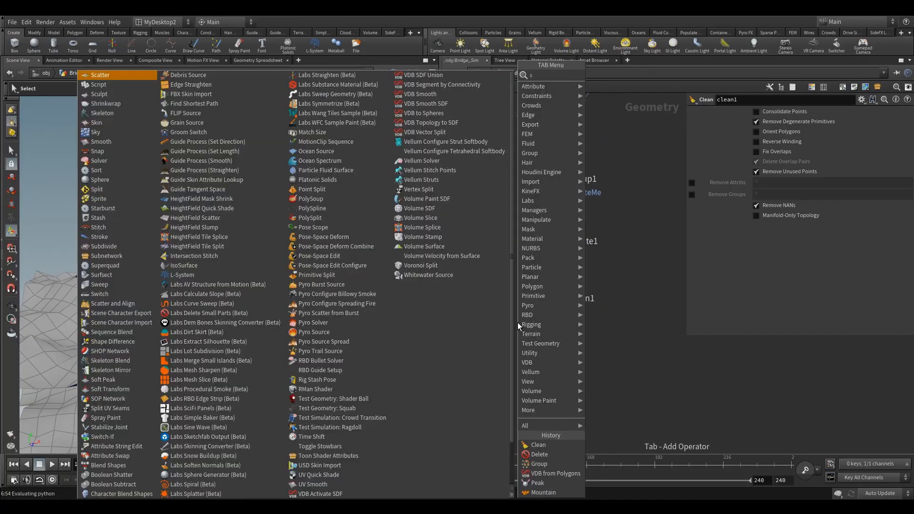
text(ub)
click(610, 75)
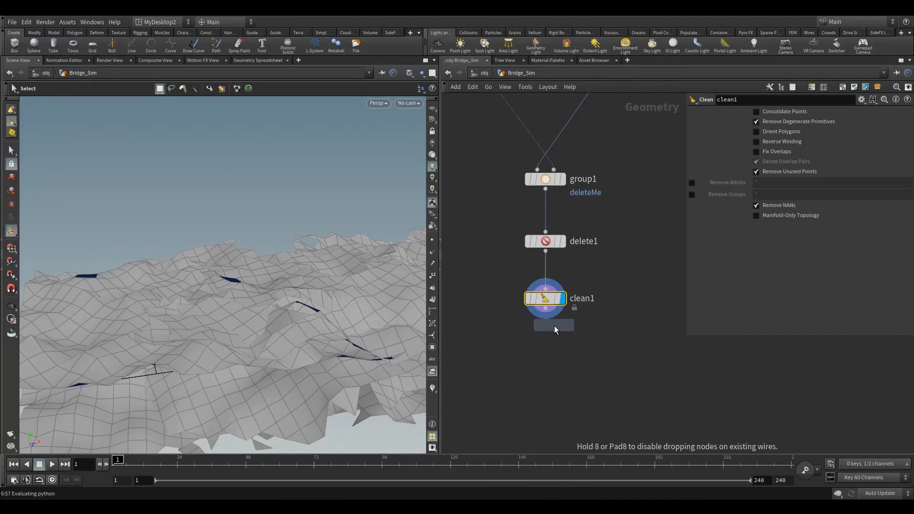
click(545, 357)
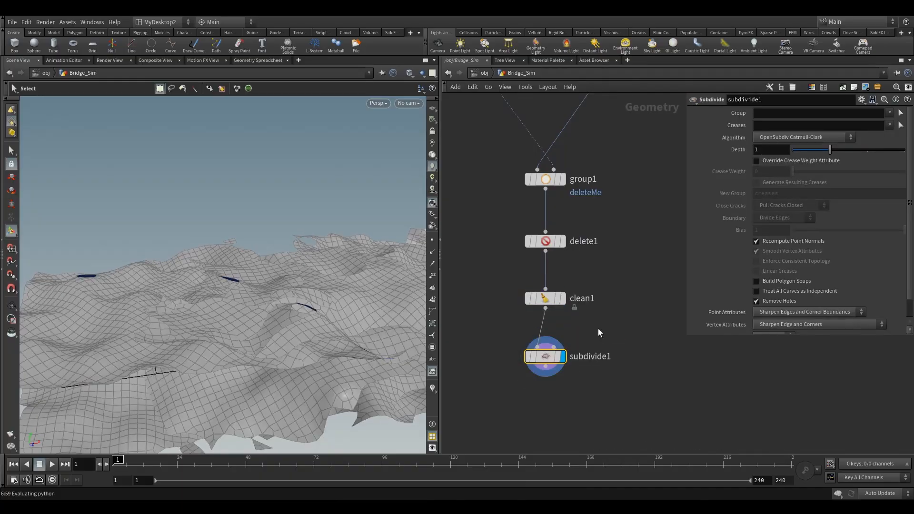
- Set the Subdivide depth to 2 and inspect the denser grid surfaces
click(858, 150)
key(Escape)
drag(283, 304, 242, 359)
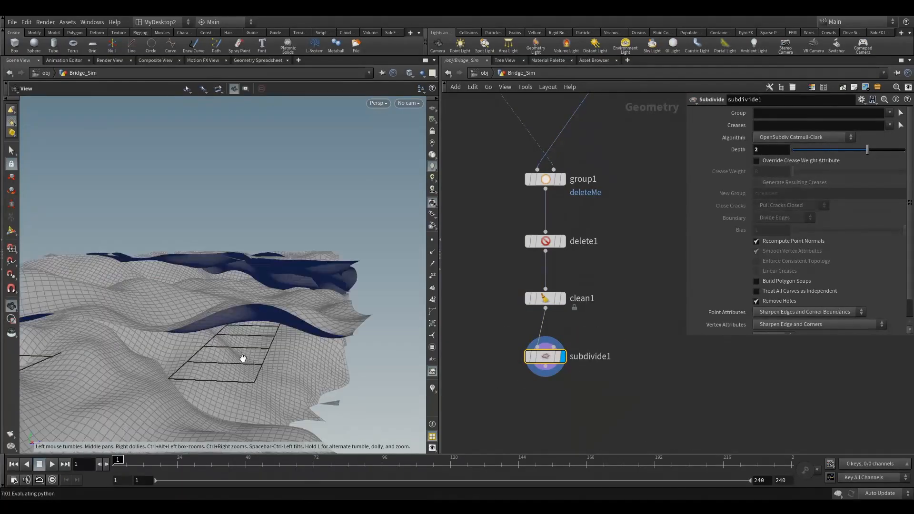
key(s)
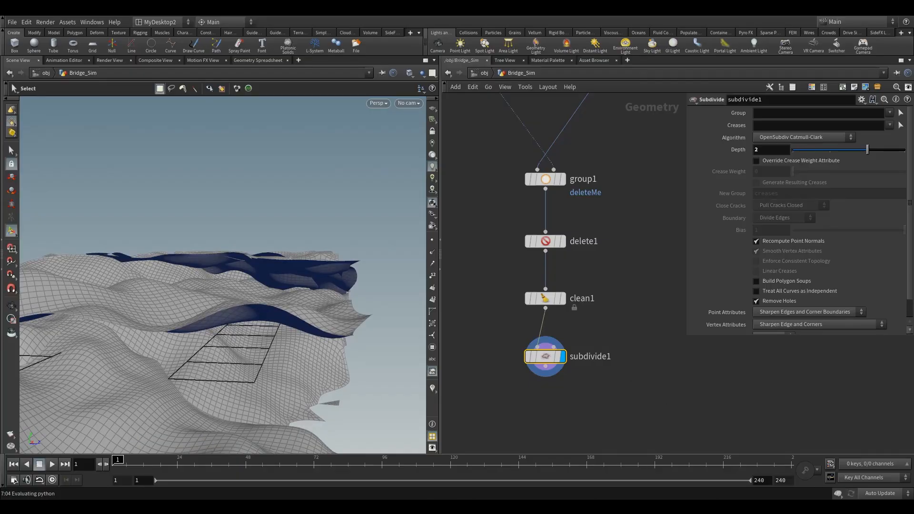
- Add a second Mountain node after the Subdivide node and display its noise displacement on the trimmed grids
middle_drag(533, 422, 528, 351)
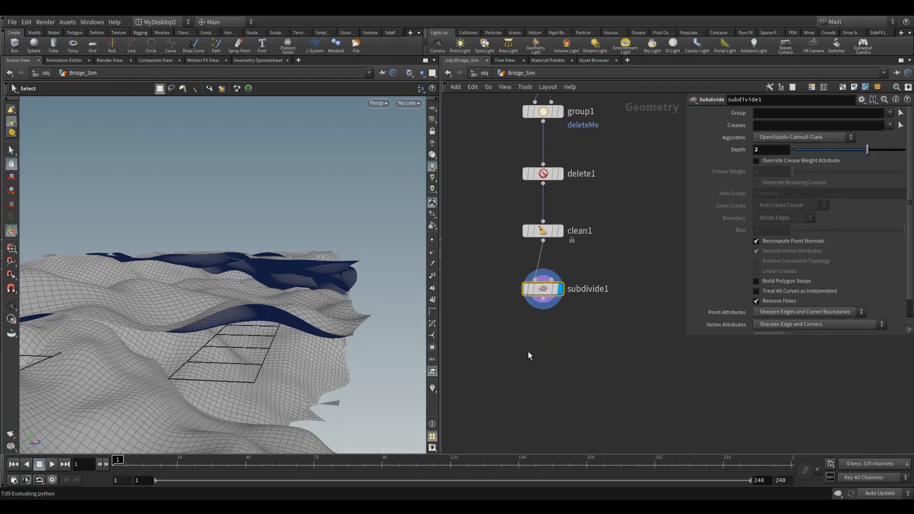
key(Tab)
text(mou)
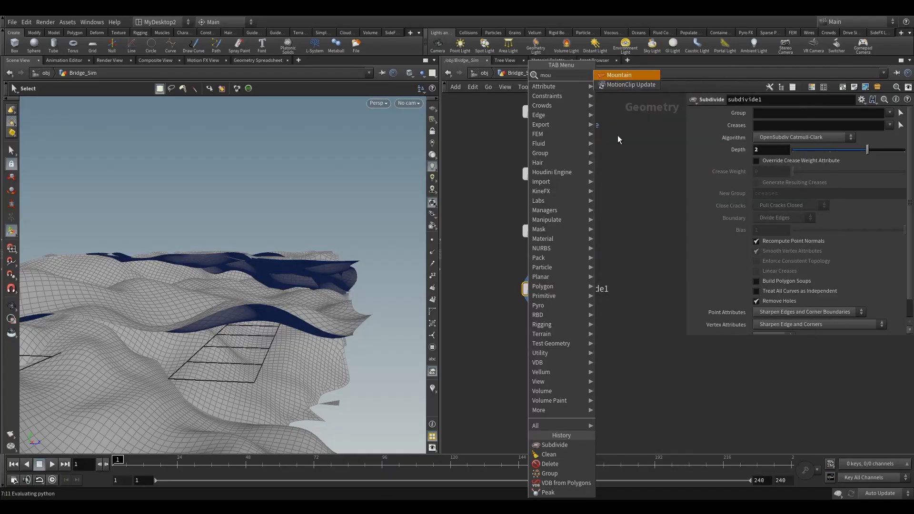
click(627, 77)
click(546, 370)
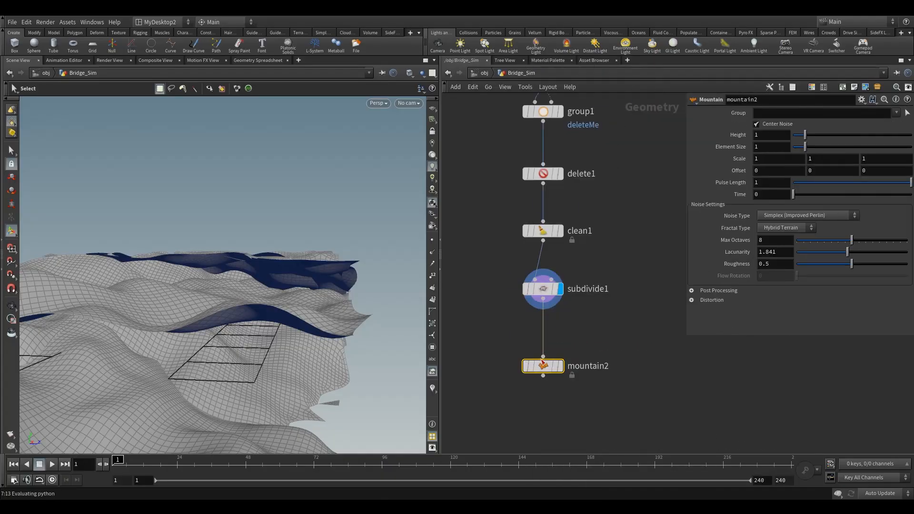
key(Escape)
drag(270, 297, 245, 297)
key(s)
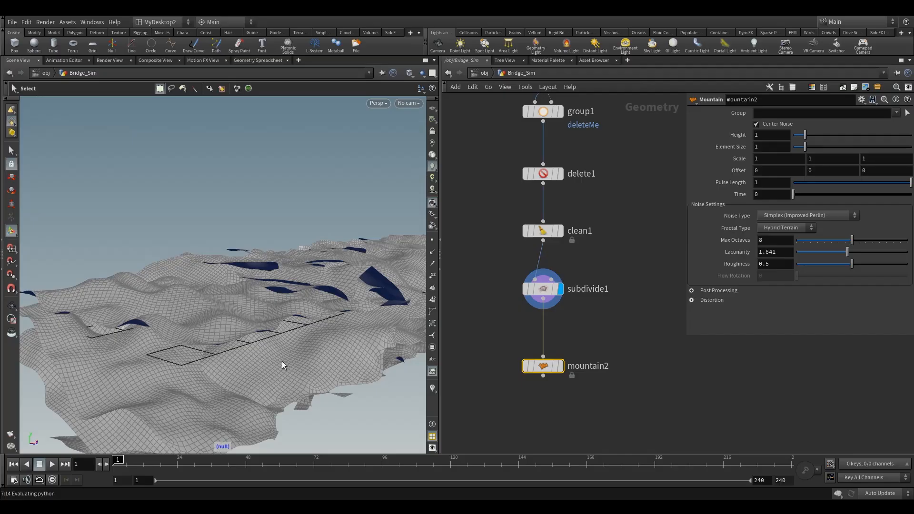
click(562, 348)
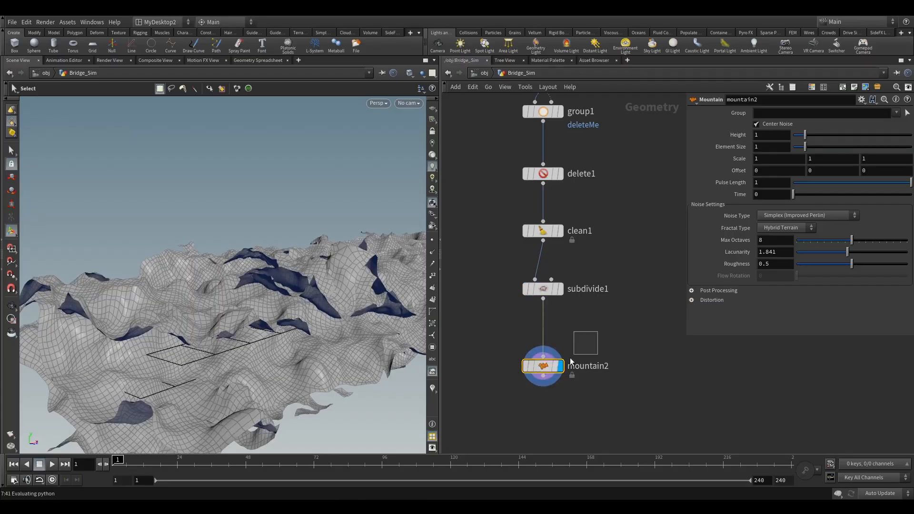
alt+drag(263, 327, 267, 310)
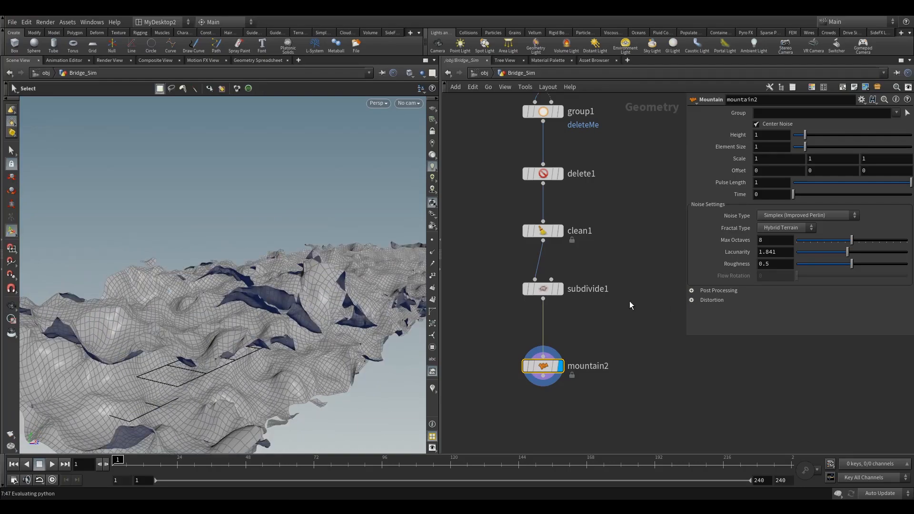
- Set the second Mountain node's height to 0.1 and element size to 0.1
mouse_move(544, 370)
click(759, 136)
text(.1)
key(Tab)
text(.1)
key(Return)
drag(213, 336, 301, 324)
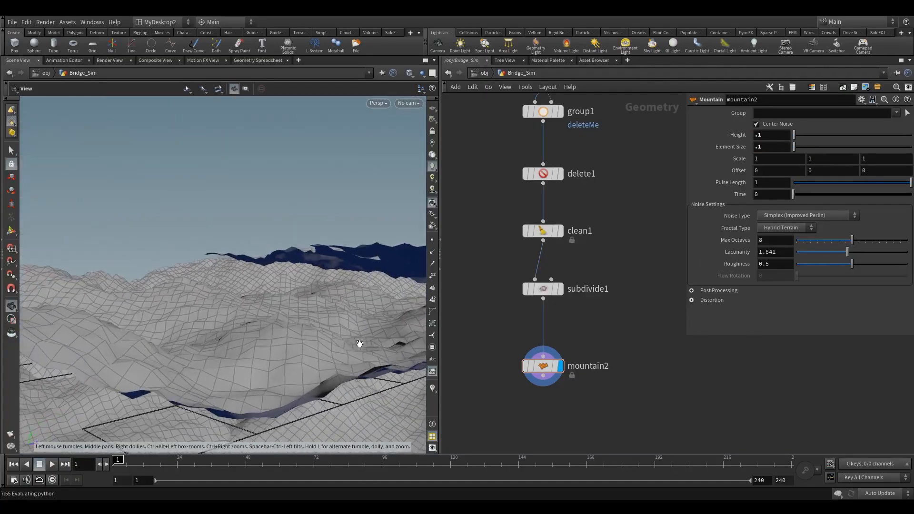
- Toggle the bypass of the second Mountain node to compare the grids with and without the fine noise
click(523, 346)
click(522, 346)
click(523, 347)
click(523, 346)
click(523, 346)
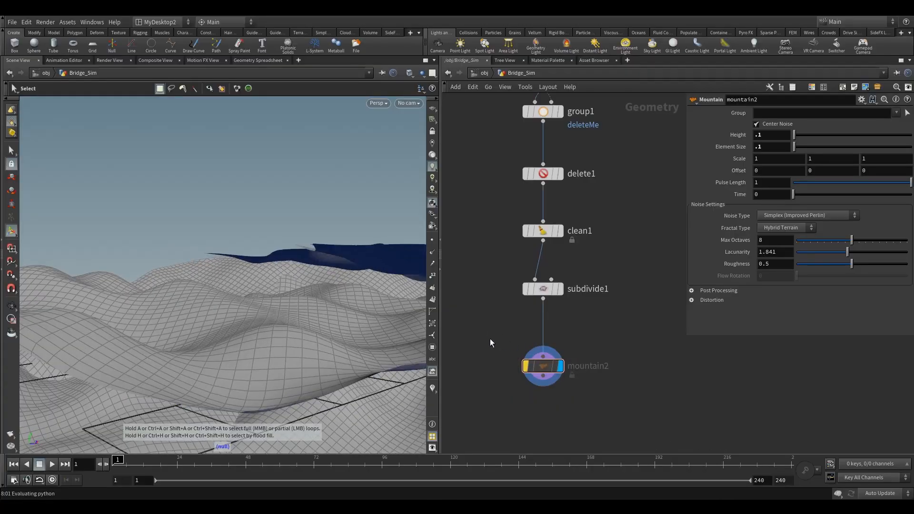
mouse_move(362, 318)
alt+mouse_down()
mouse_move(317, 336)
mouse_move(350, 328)
alt+mouse_up()
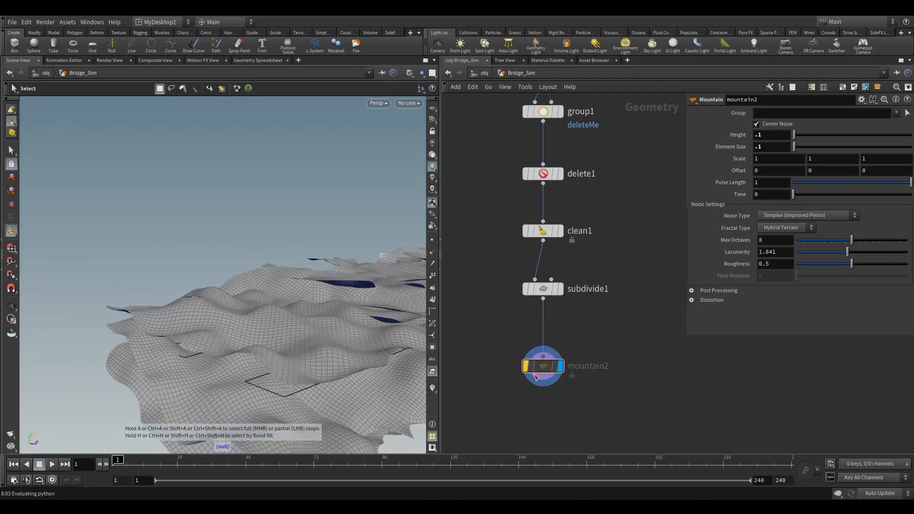
click(523, 346)
- Add a Boolean Fracture node below the second Mountain node
middle_drag(492, 340, 533, 315)
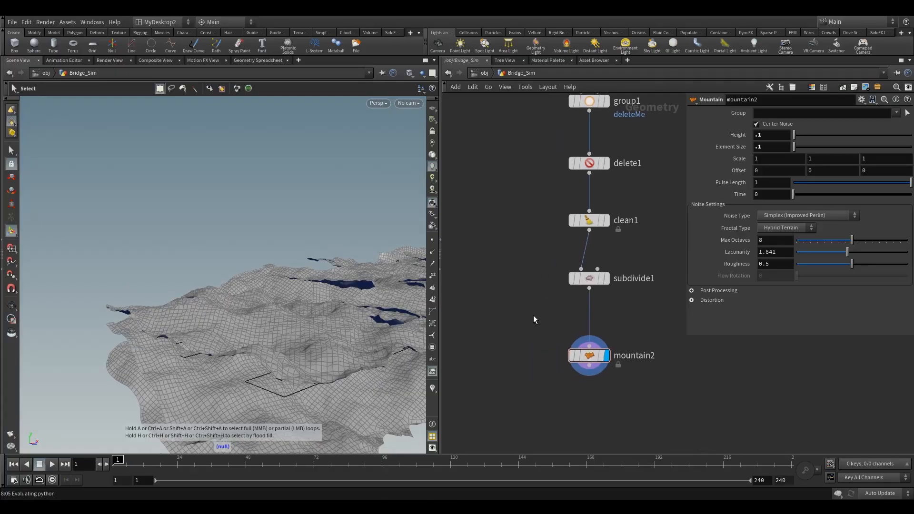
middle_drag(559, 405, 548, 357)
key(Tab)
text(boo)
click(645, 84)
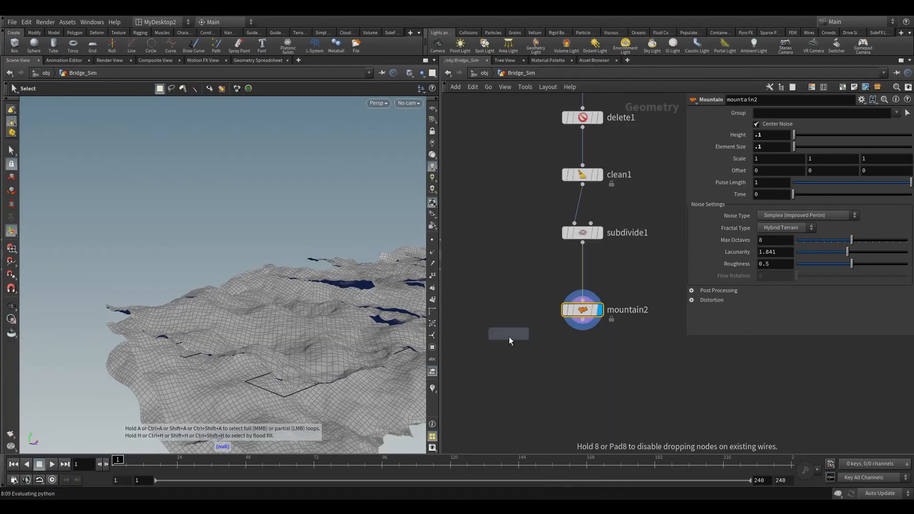
click(506, 390)
- Compare the road geometry displayed at the Split node with the cutting grids from the second Mountain node
key(h)
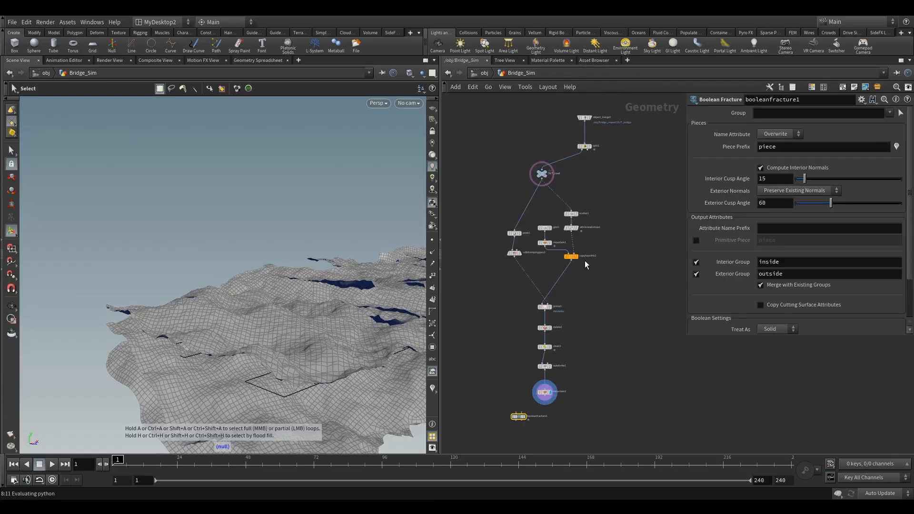
scroll(554, 210, up, 5)
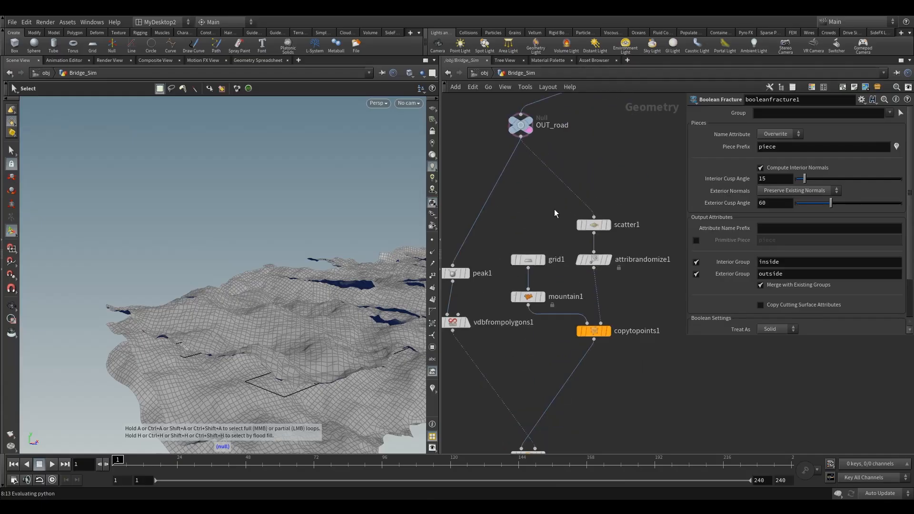
click(594, 225)
key(Return)
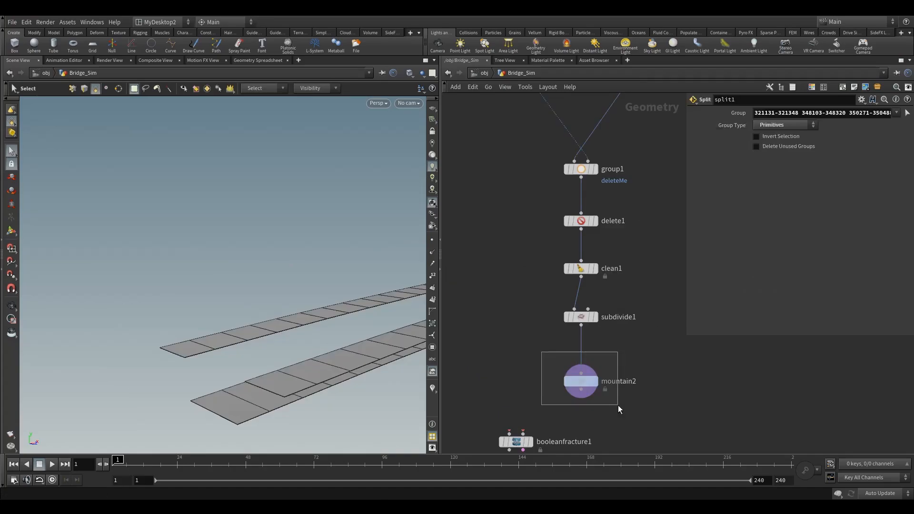
click(595, 381)
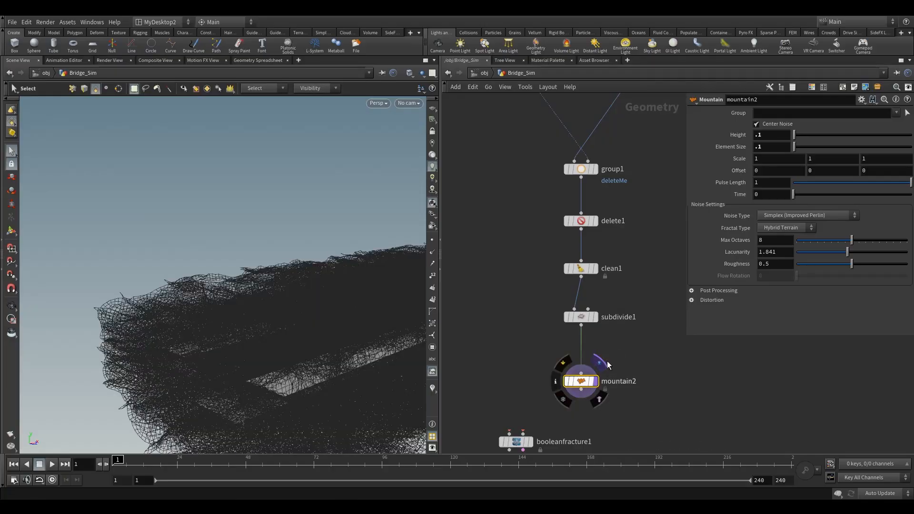
key(Escape)
drag(251, 327, 270, 311)
key(s)
middle_drag(517, 364, 535, 380)
scroll(565, 327, down, 4)
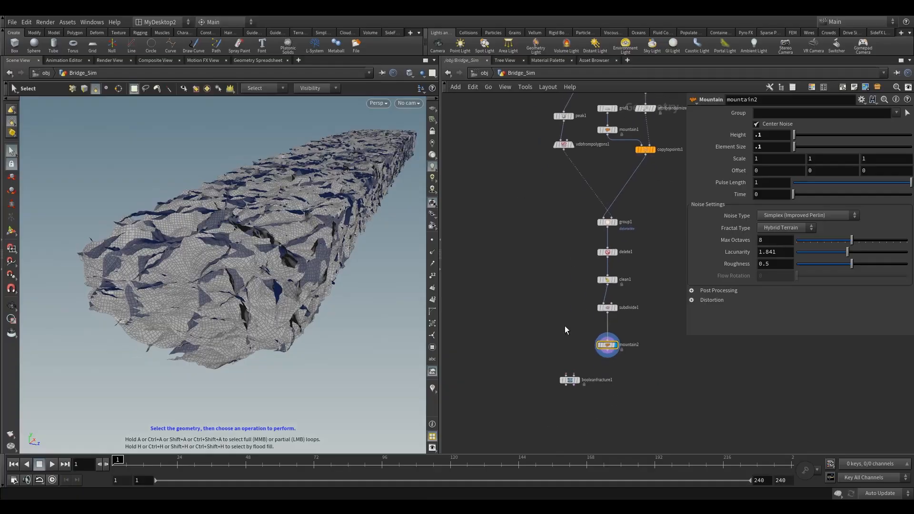
- Save the scene file bridgeDestro.v1.hip
scroll(597, 369, up, 3)
drag(606, 117, 516, 127)
middle_drag(532, 358, 543, 303)
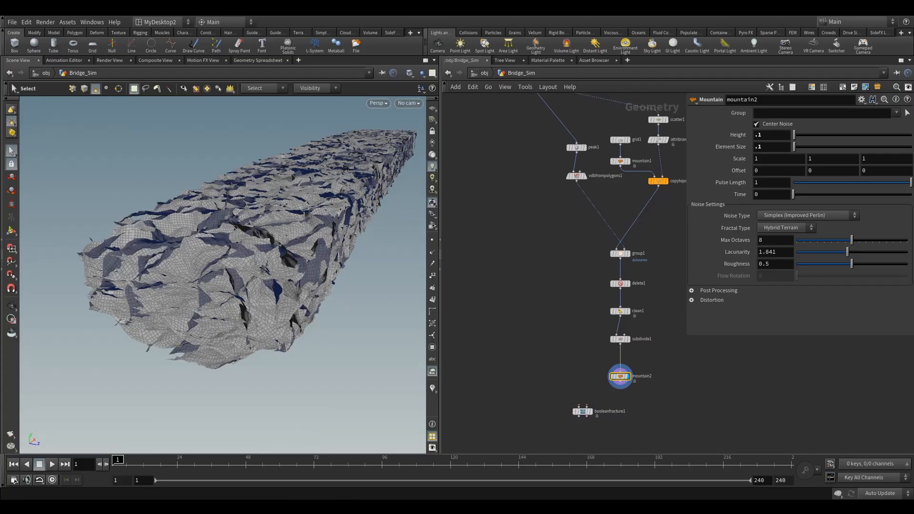
click(10, 23)
click(29, 77)
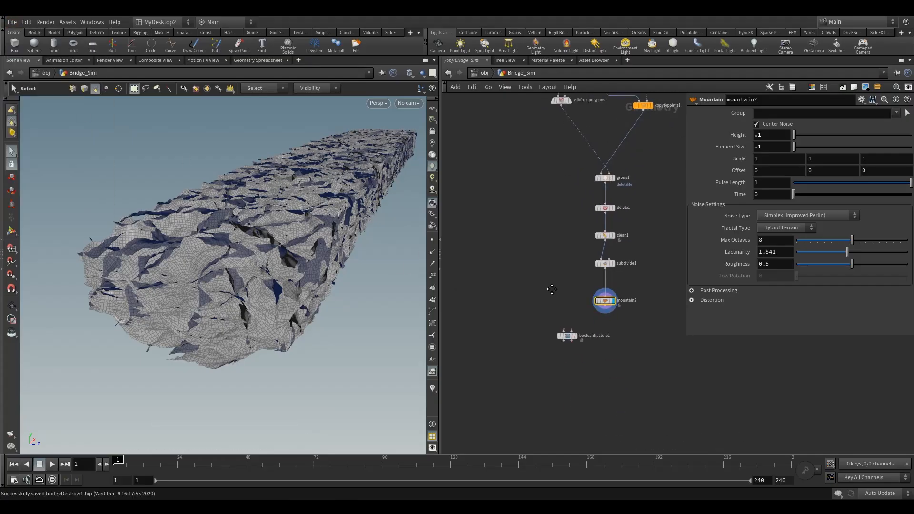
- Disconnect the second Mountain node from the Boolean Fracture node and set the fracture's piece prefix to road
scroll(546, 325, down, 3)
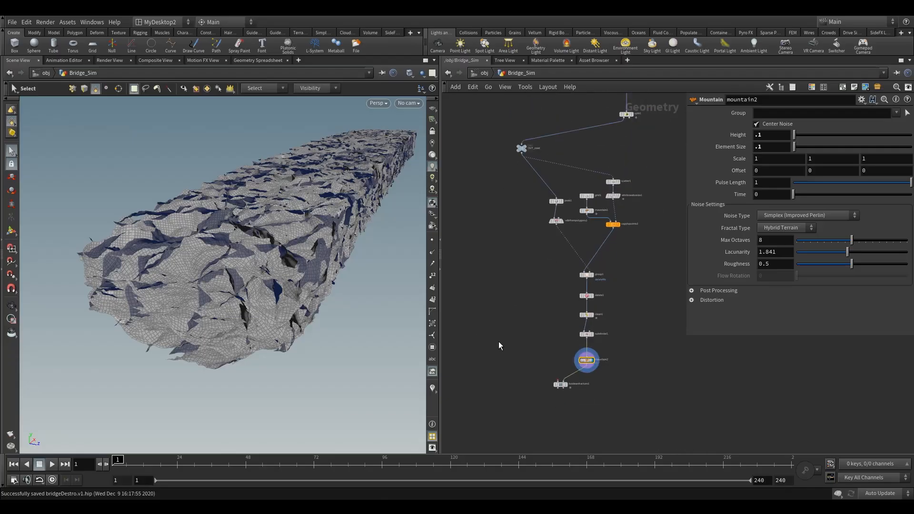
key(y)
drag(573, 362, 595, 387)
drag(530, 366, 569, 391)
drag(786, 148, 668, 165)
text(road)
key(Return)
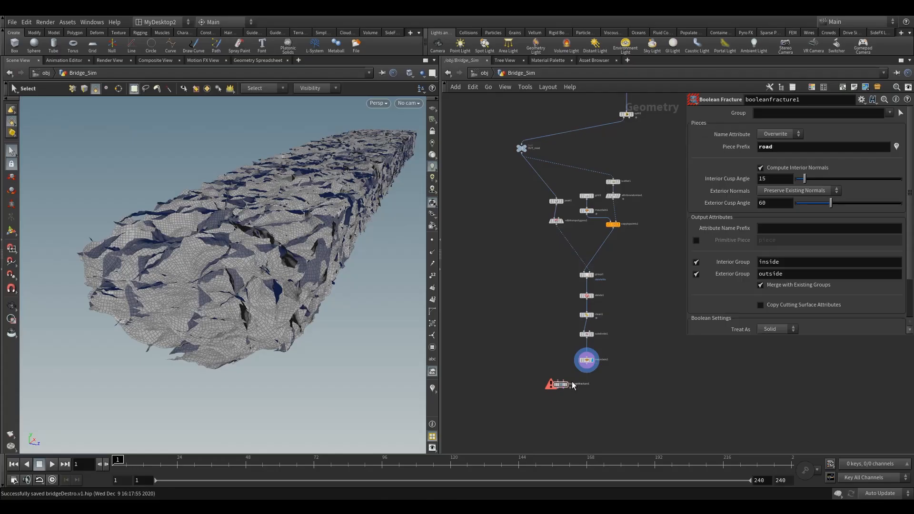
- Wire OUT_road into the Boolean Fracture's first input and the second Mountain node into its second input, and display the result
drag(590, 367, 565, 381)
drag(522, 152, 554, 379)
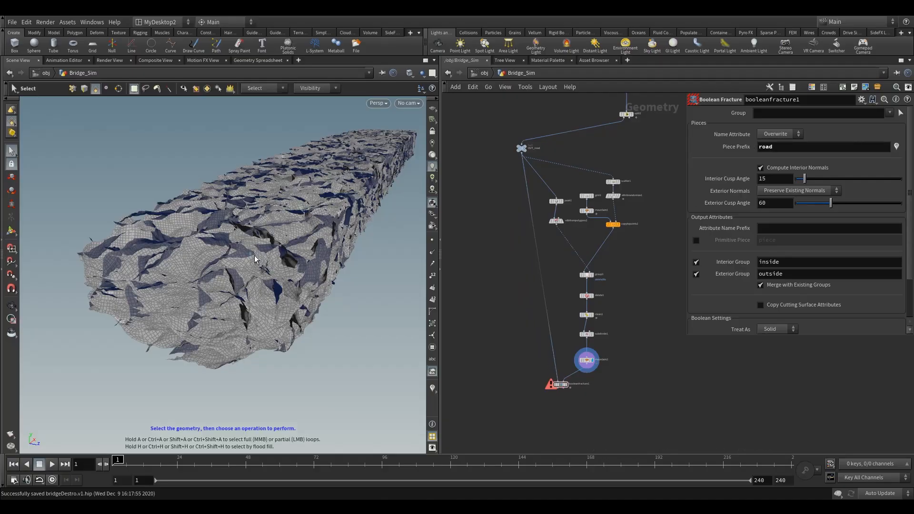
mouse_move(561, 387)
drag(561, 387, 543, 400)
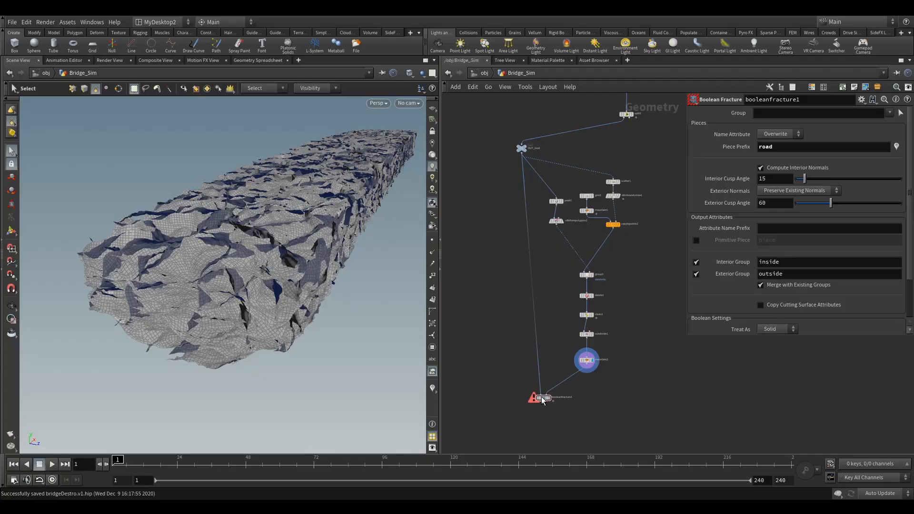
mouse_move(543, 398)
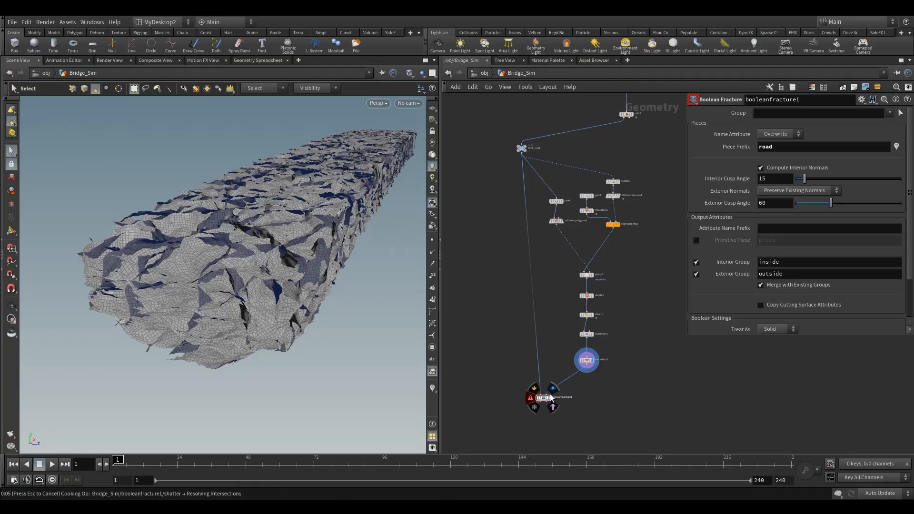
key(ctrl+s)
- Inspect the crack pattern and individual pieces along the fractured road strips
alt+drag(269, 225, 180, 238)
alt+right_drag(179, 238, 365, 193)
alt+middle_drag(289, 256, 221, 303)
drag(221, 303, 326, 314)
alt+right_drag(296, 312, 207, 339)
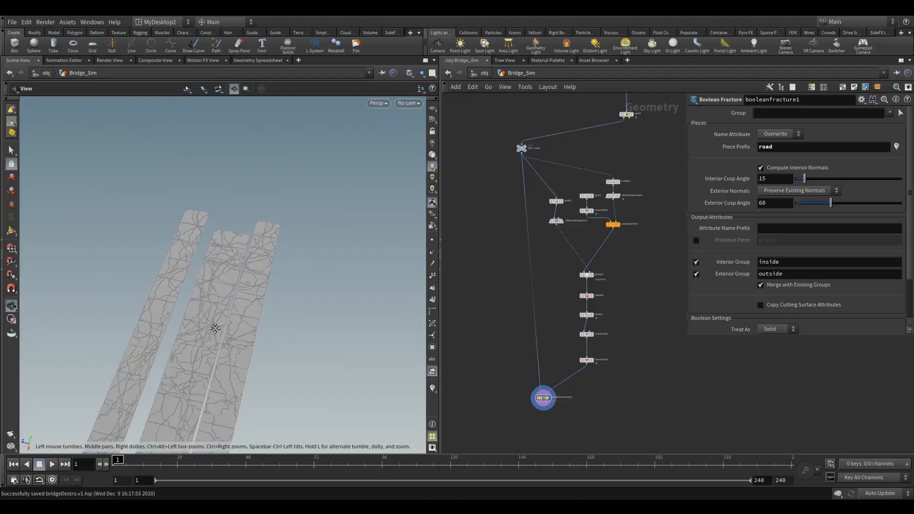
alt+middle_drag(206, 338, 270, 316)
alt+right_drag(270, 316, 437, 302)
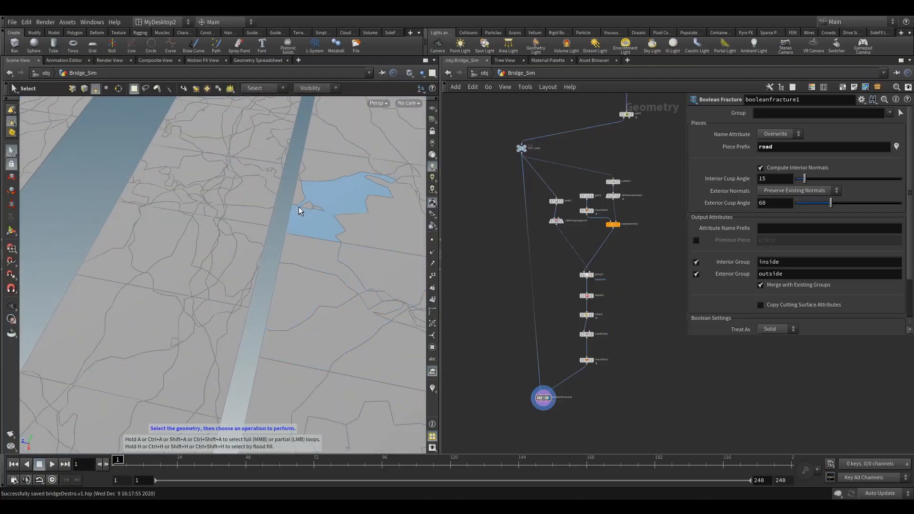
alt+right_drag(251, 294, 226, 347)
alt+middle_drag(226, 347, 200, 280)
alt+right_drag(200, 280, 166, 309)
- Add an Exploded View node after the Boolean Fracture node and display the separated road pieces
middle_drag(478, 362, 474, 284)
key(Tab)
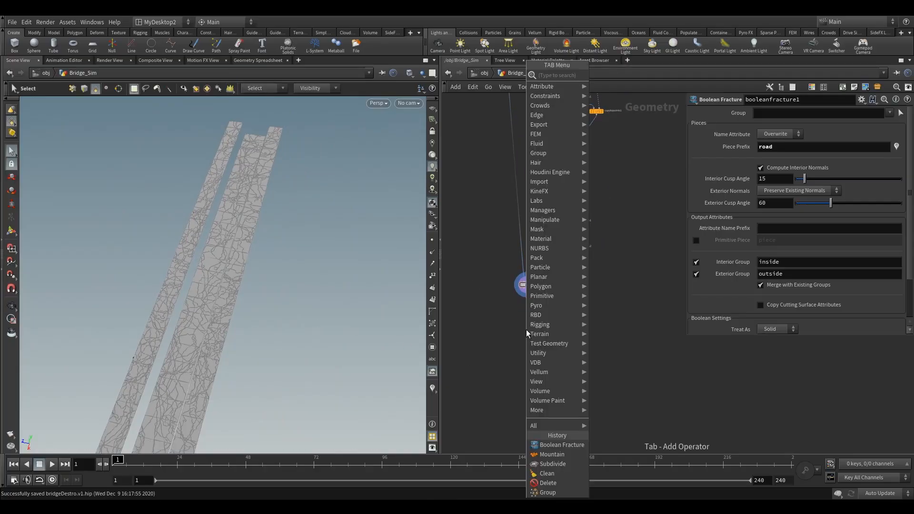
mouse_move(538, 200)
click(604, 119)
click(528, 314)
scroll(527, 295, up, 5)
click(548, 345)
key(Escape)
drag(237, 294, 388, 321)
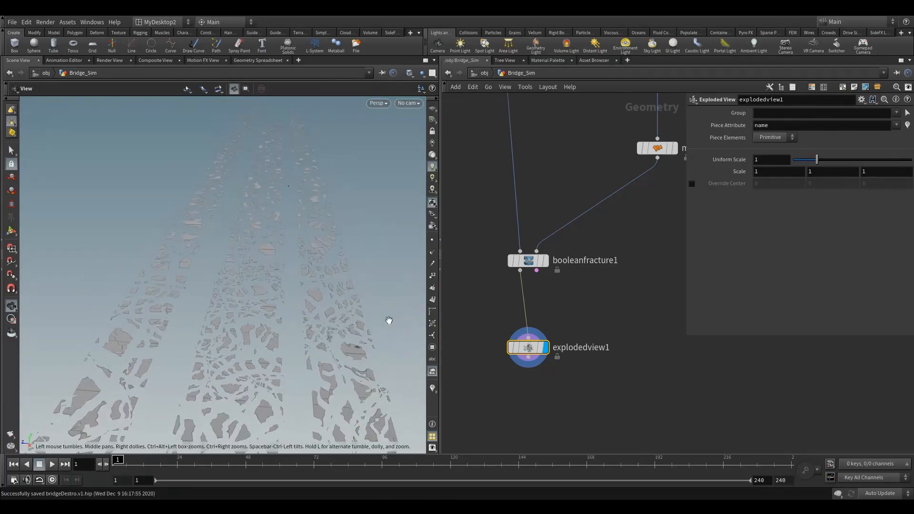
- Review the upstream cutting-grid network, including the Scatter node's point count settings
key(Escape)
key(h)
scroll(532, 330, down, 2)
middle_drag(526, 280, 530, 220)
scroll(530, 281, up, 5)
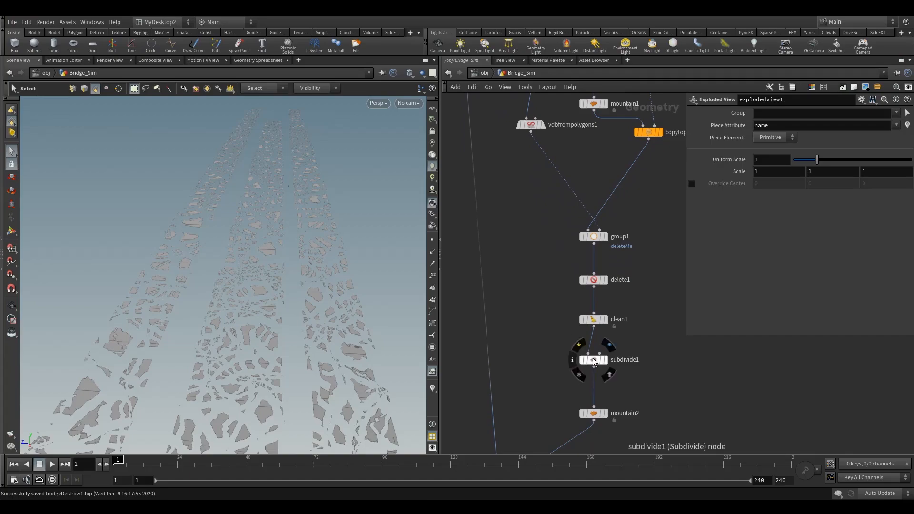
middle_drag(521, 279, 502, 443)
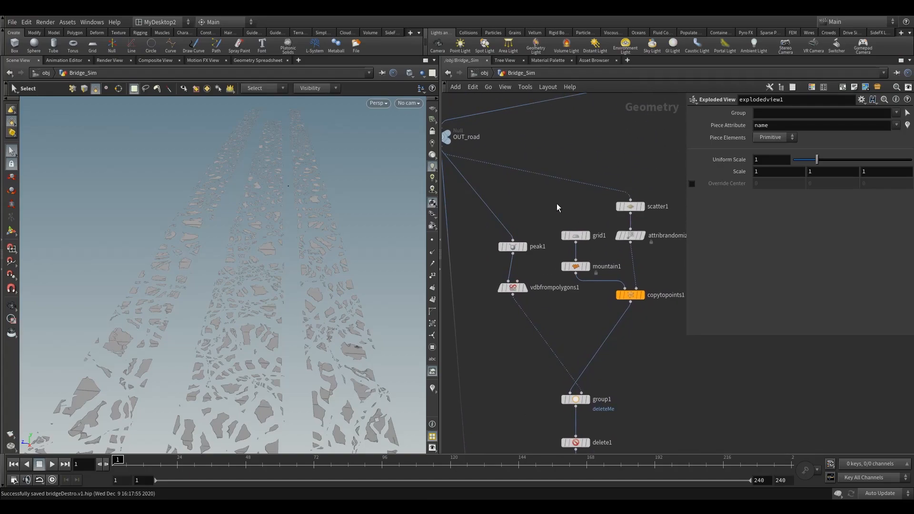
drag(633, 199, 629, 209)
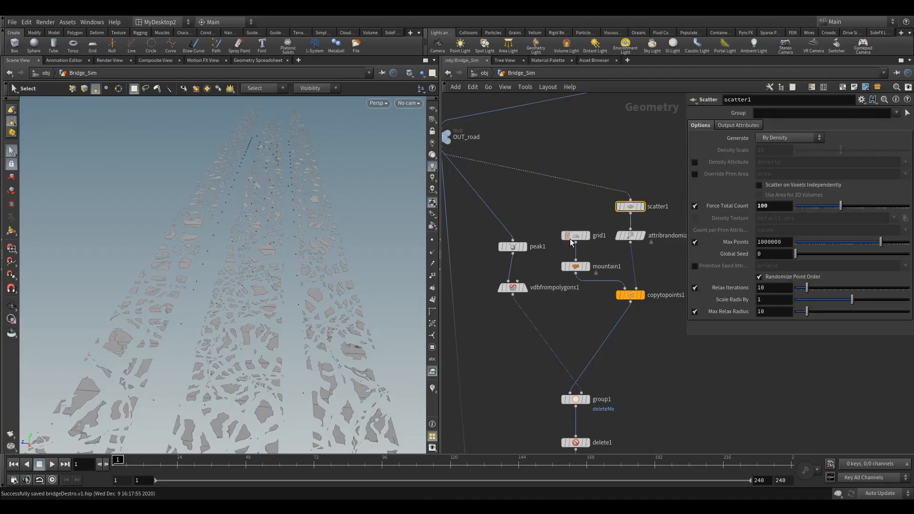
middle_drag(570, 321, 582, 287)
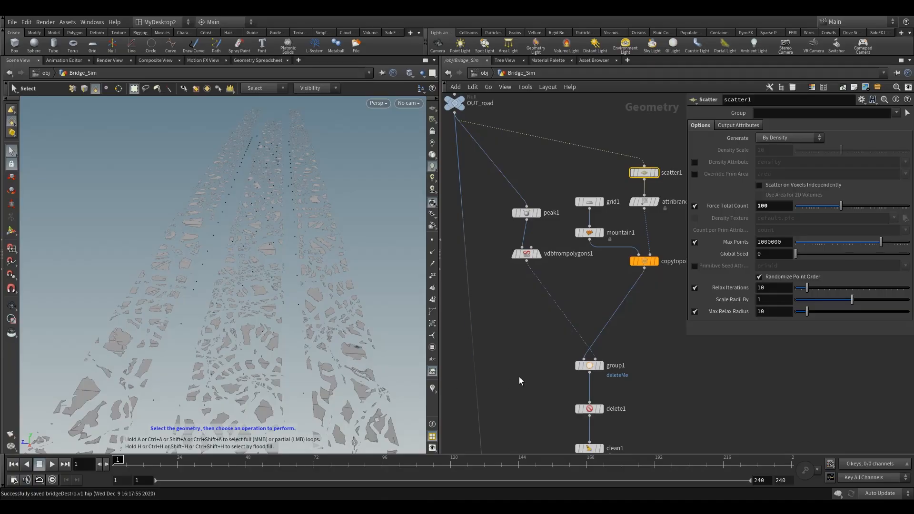
middle_drag(550, 368, 526, 272)
drag(558, 325, 527, 318)
middle_drag(527, 318, 544, 254)
drag(559, 254, 601, 284)
middle_drag(564, 374, 571, 304)
- Move the Exploded View node further down and add a File Cache node below the Boolean Fracture node
drag(529, 332, 534, 399)
key(Tab)
text(fil)
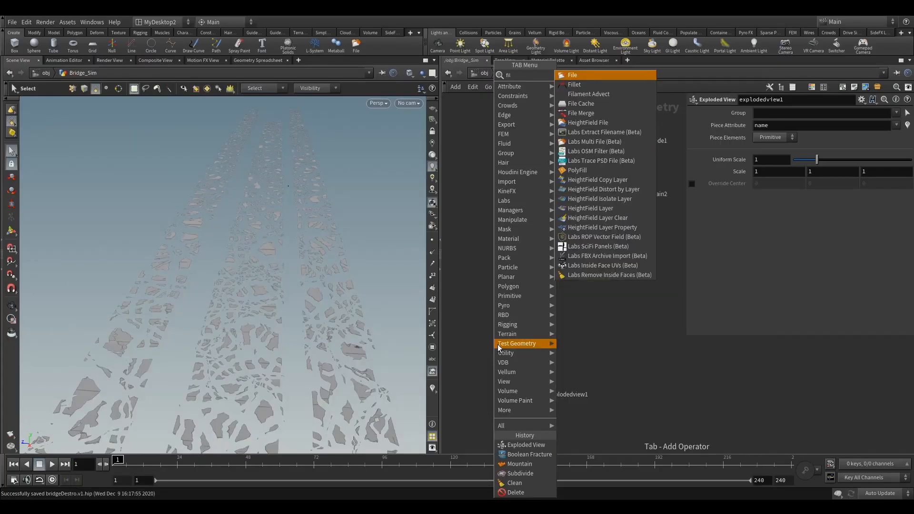
click(595, 104)
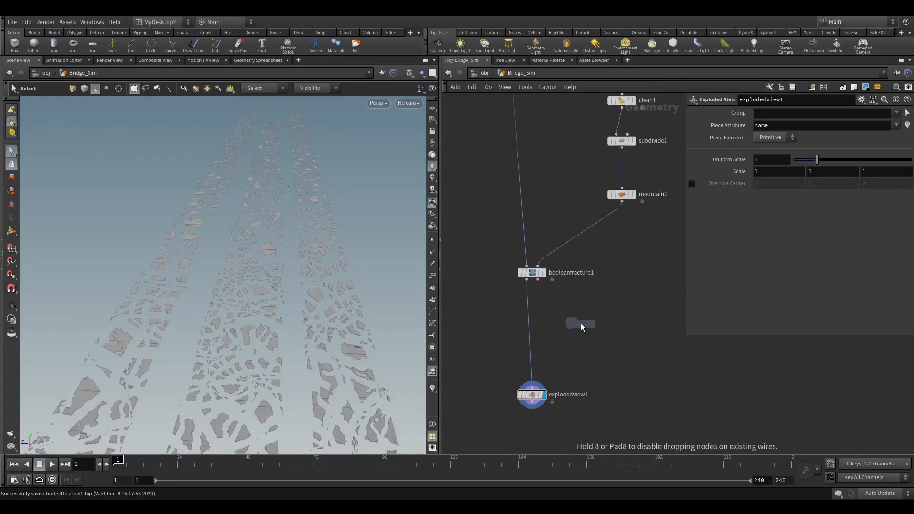
click(581, 324)
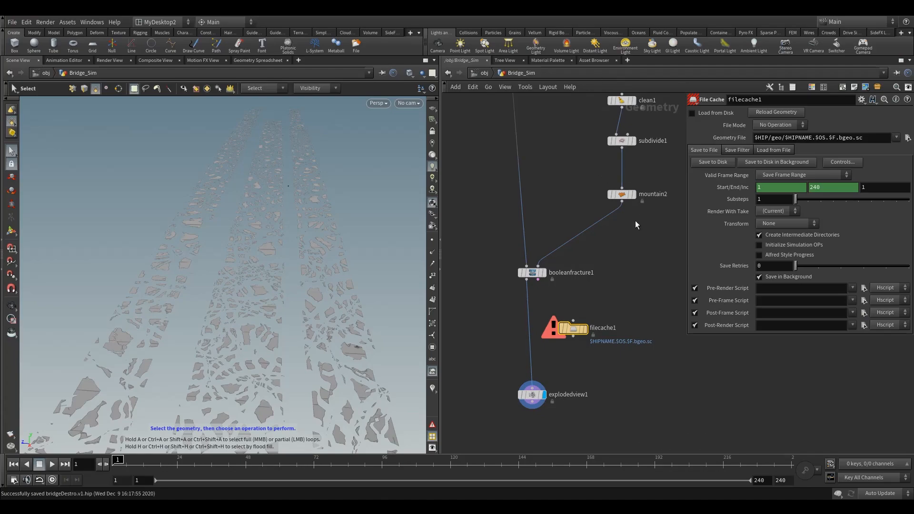
- Set the File Cache to Save Current Frame and insert it between the Boolean Fracture and Exploded View nodes
click(819, 176)
click(799, 184)
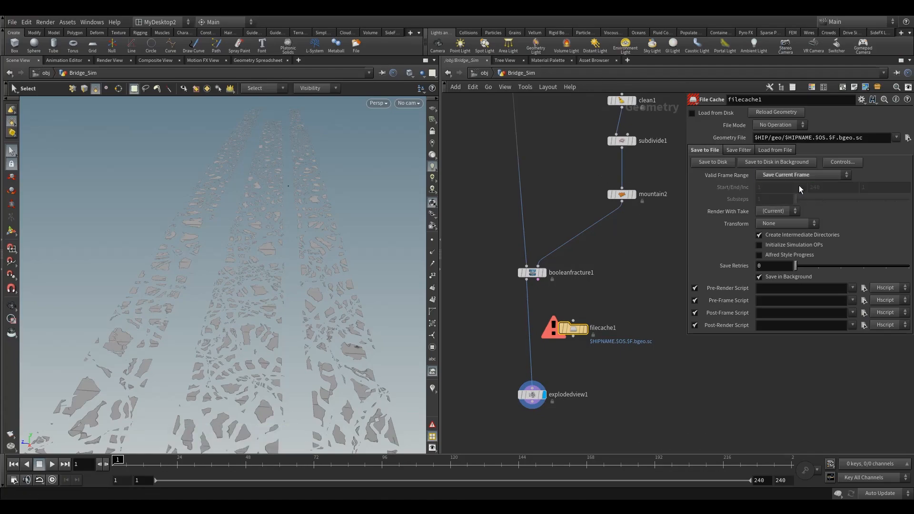
drag(574, 327, 532, 322)
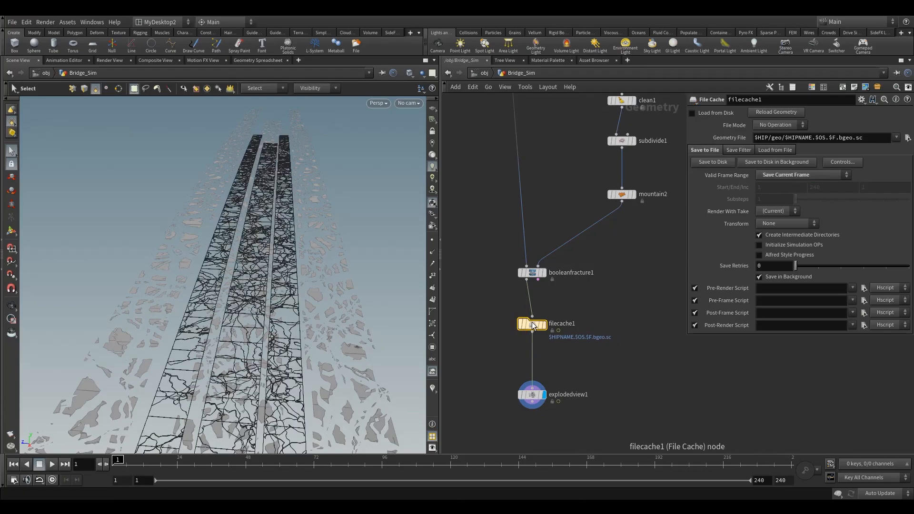
drag(538, 280, 574, 300)
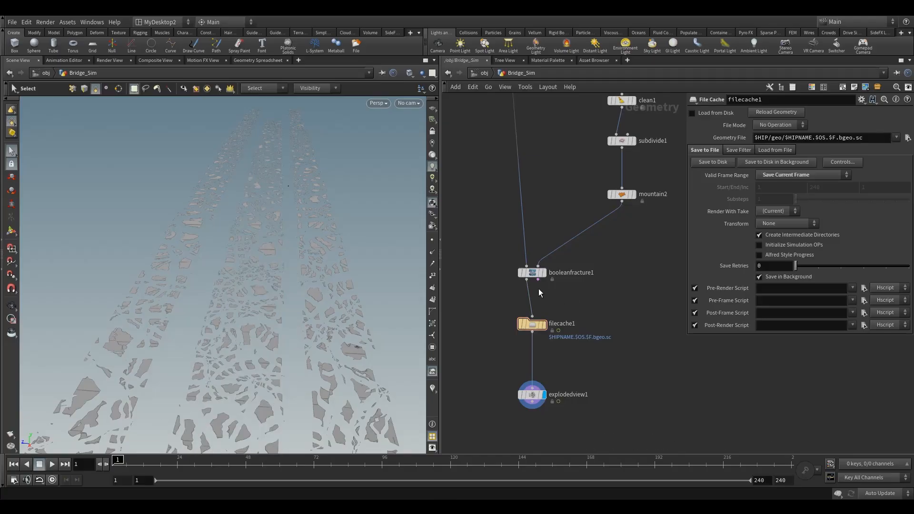
- Delete the Exploded View node and select the File Cache node
drag(474, 312, 543, 342)
drag(491, 367, 556, 417)
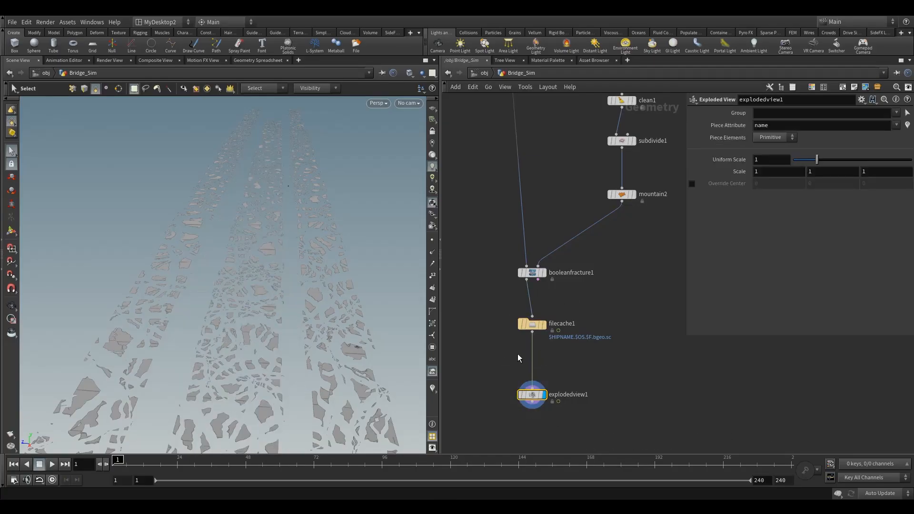
key(Delete)
drag(505, 310, 555, 349)
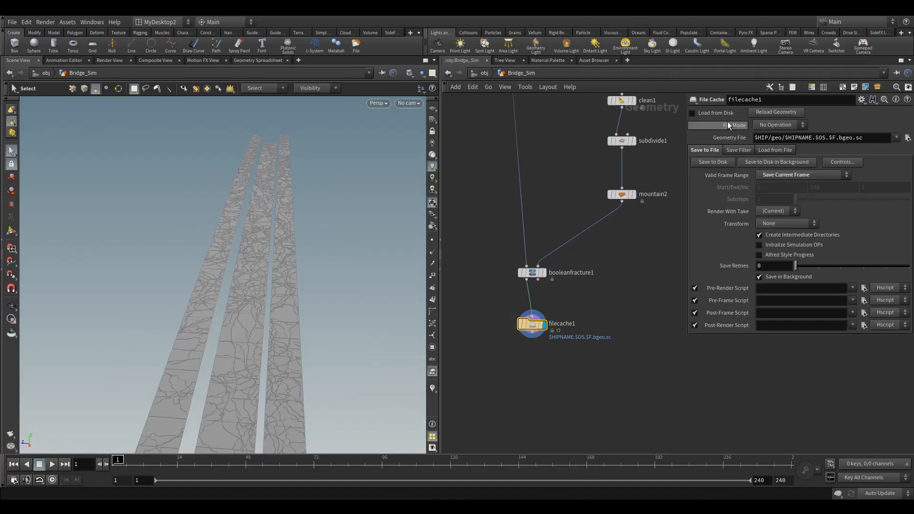
- Enable Load from Disk on the File Cache and set its geometry file to $HIP/geo/roadFracture.bgeo.sc
click(692, 112)
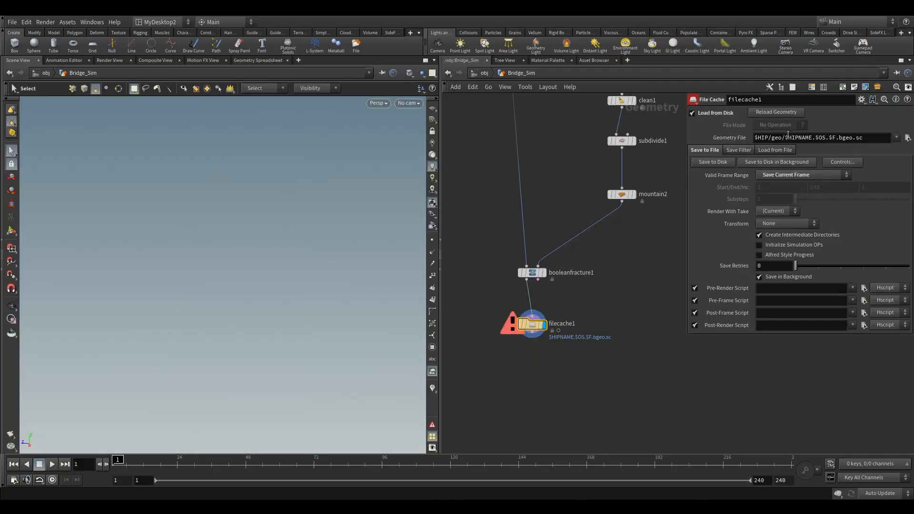
drag(837, 139, 785, 139)
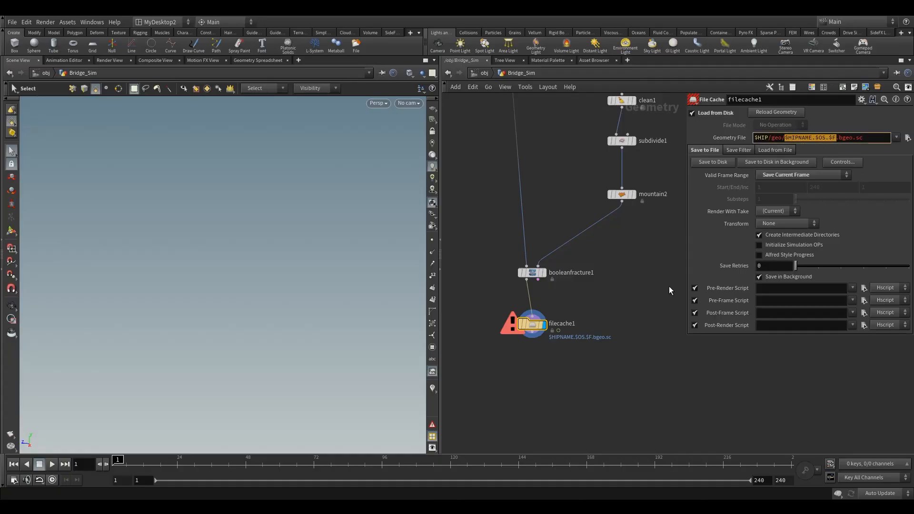
text(roadFr)
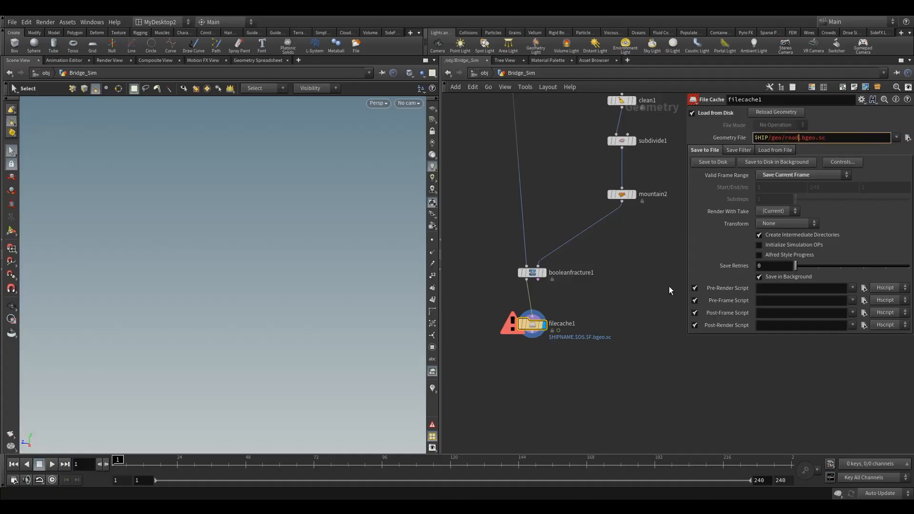
text(acture)
key(Return)
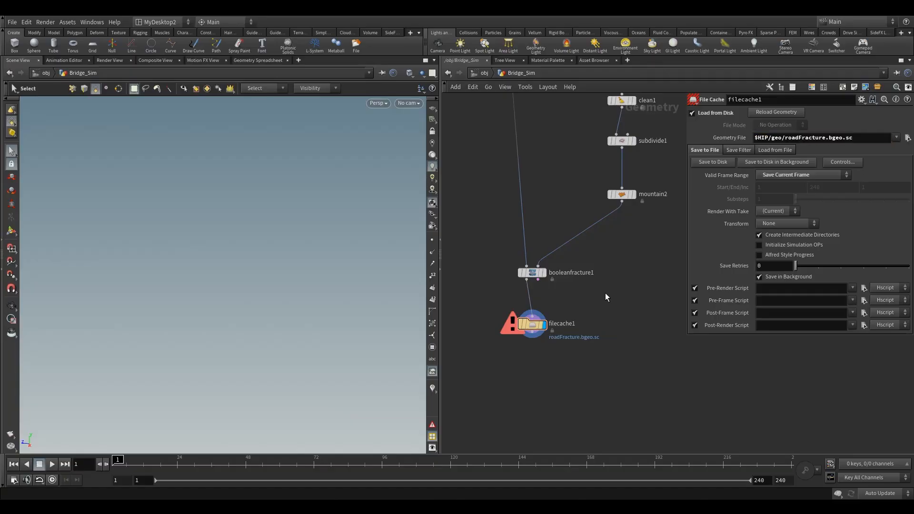
- Write the fractured road cache to disk and save the scene file
click(730, 162)
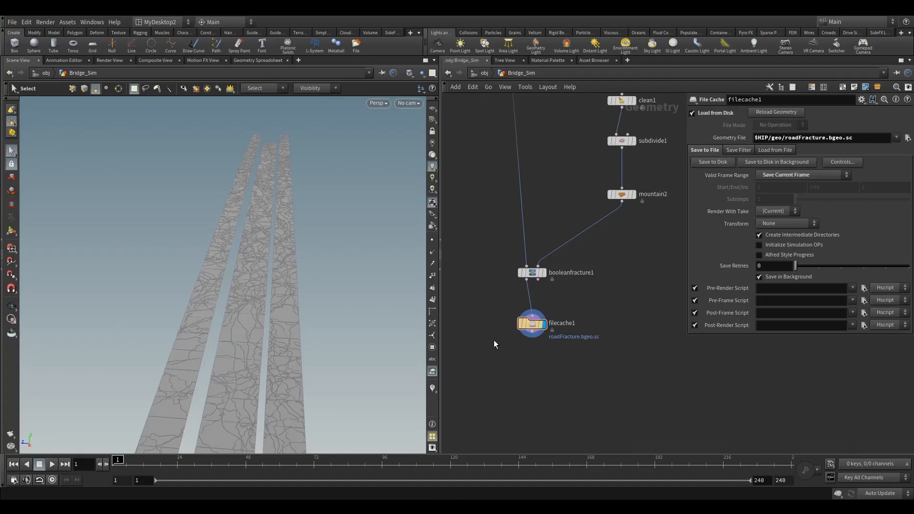
click(12, 22)
click(21, 76)
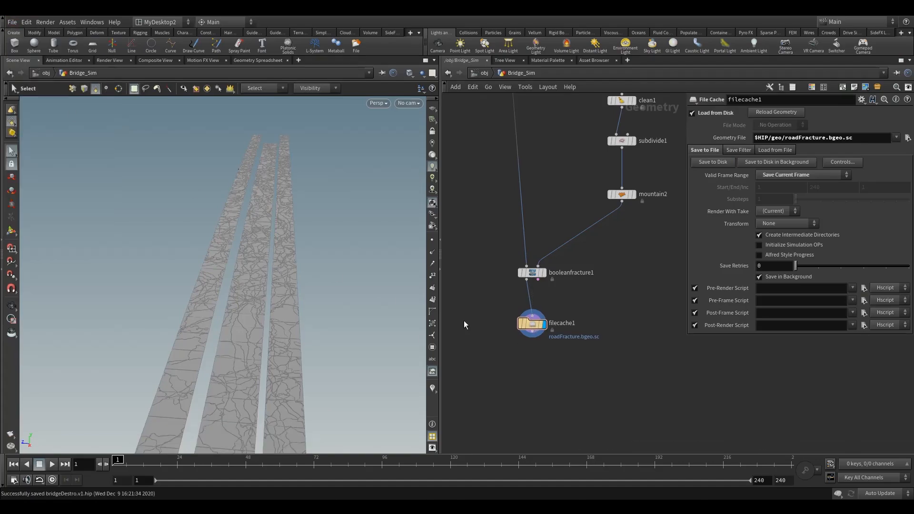